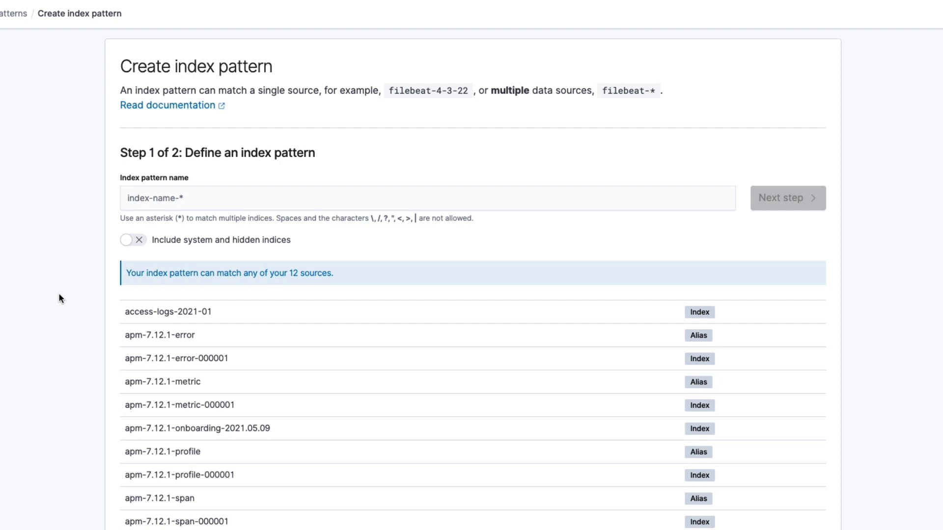
left_click(191, 198)
type("acce")
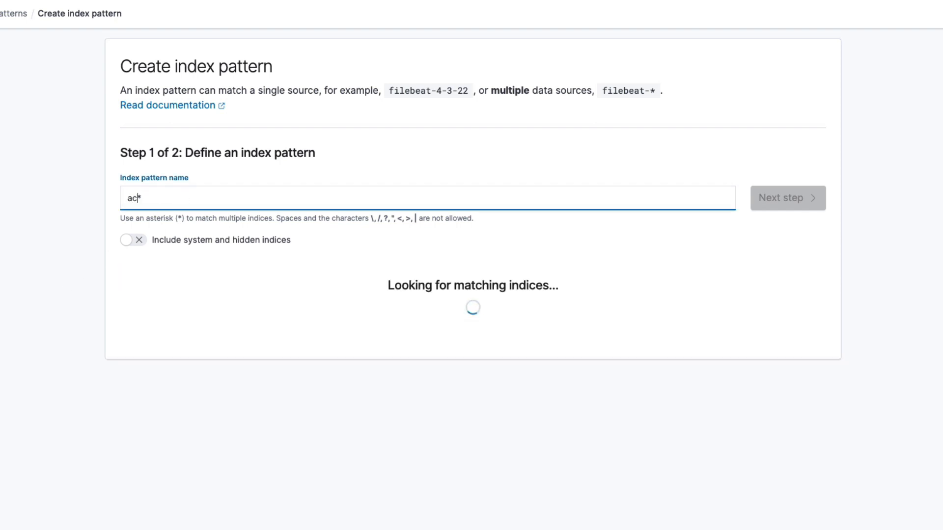
type("ss-logs")
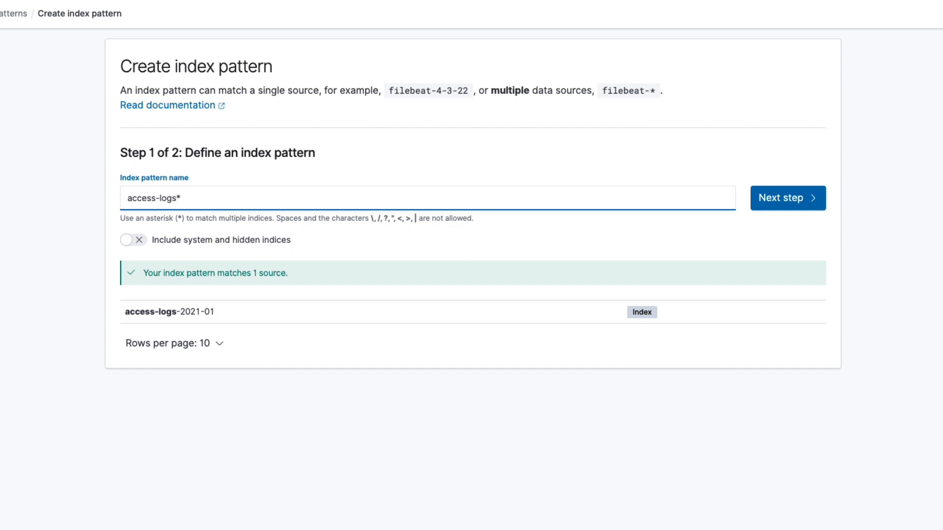
left_click(786, 196)
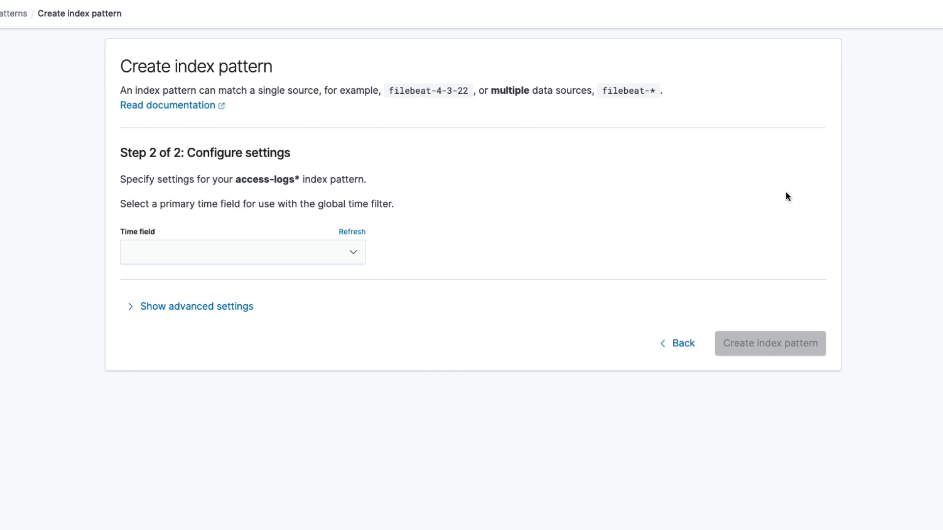
left_click(228, 252)
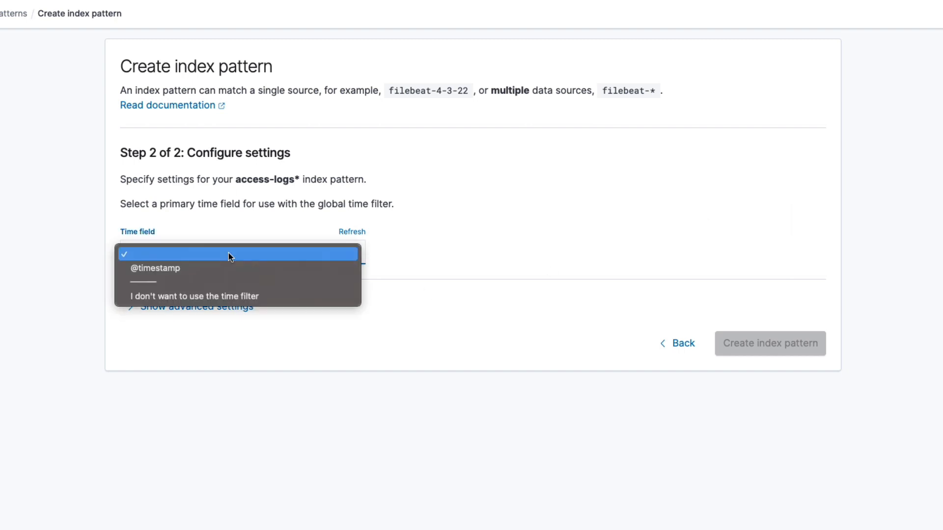
left_click(228, 267)
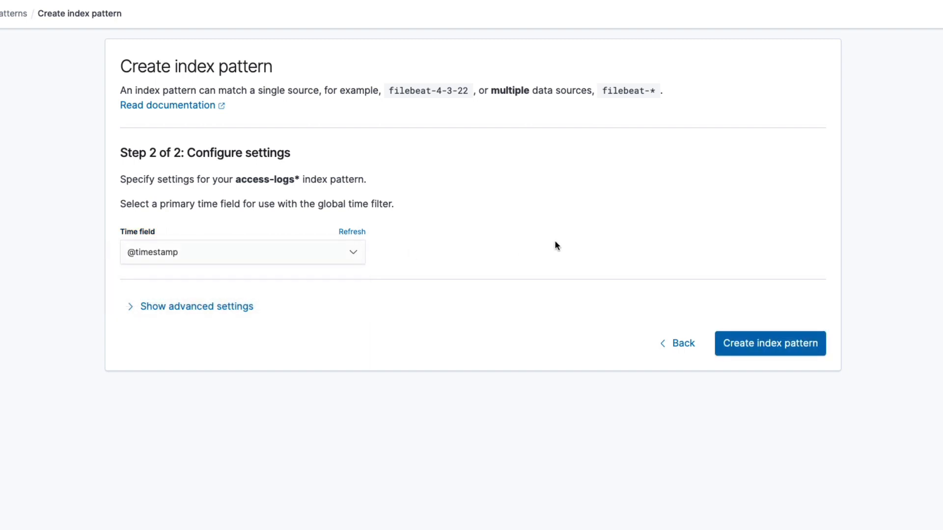
left_click(773, 340)
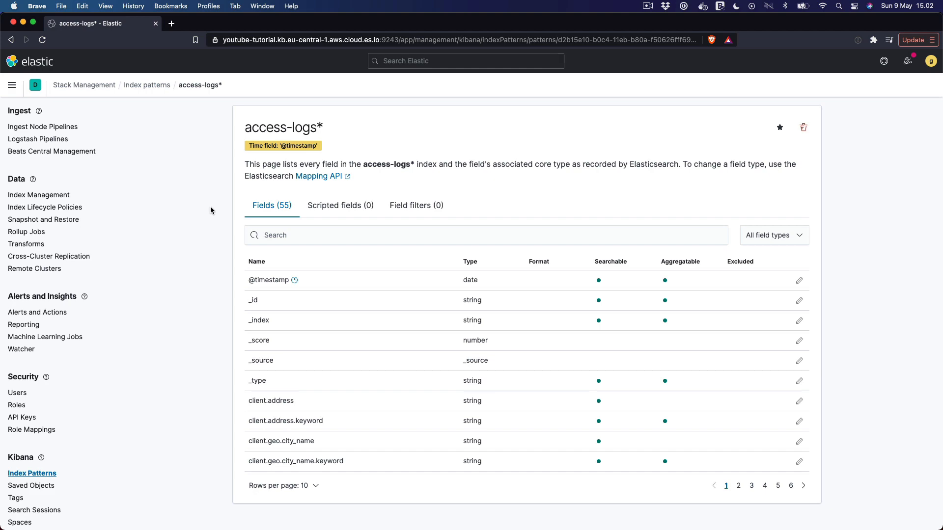
Open the Dev Tools console and close its welcome introduction.
left_click(12, 87)
scroll(64, 309, "down", 5)
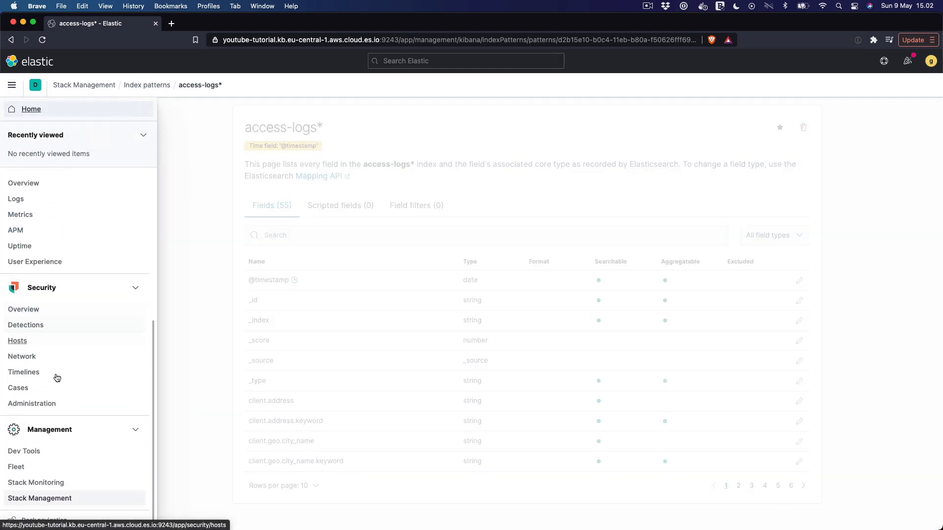
left_click(29, 449)
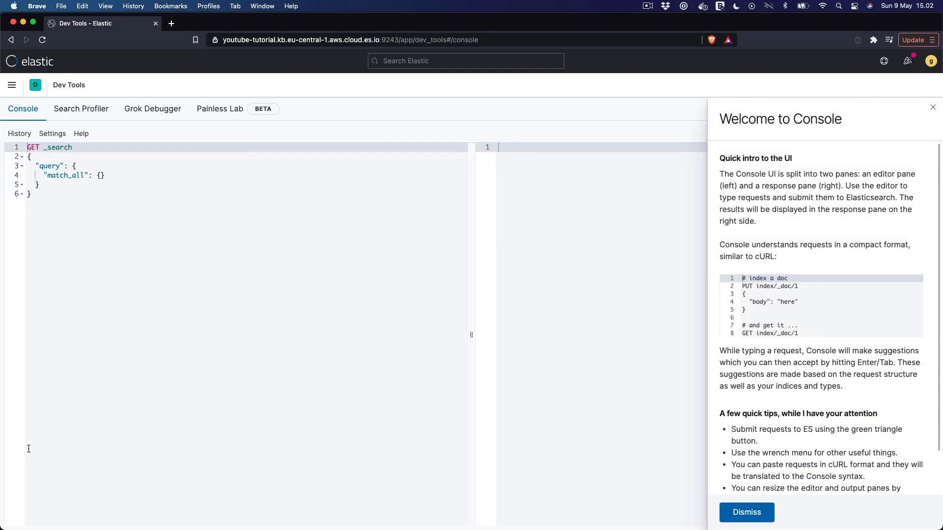
left_click(932, 107)
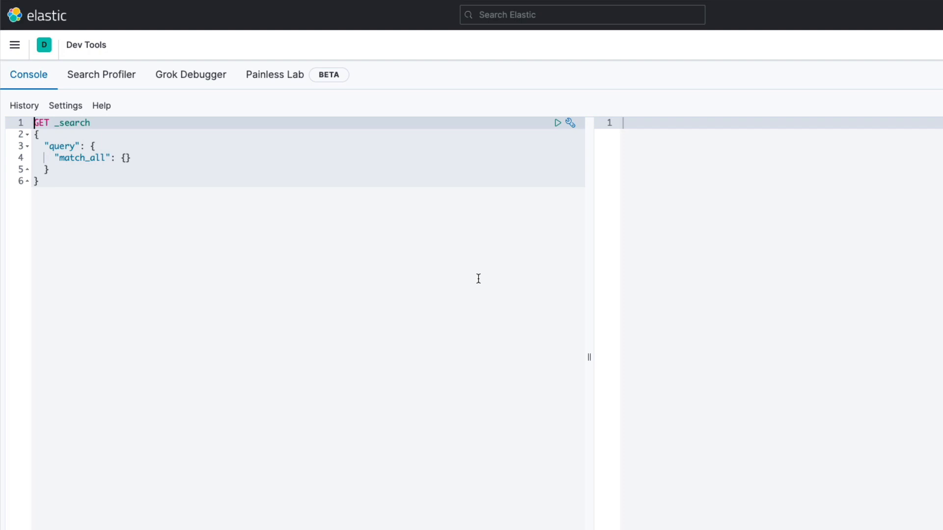
Add the request GET /_cluster/health above the existing search query and send it.
key("Return")
key("Return")
key("Up")
key("Up")
type("GET")
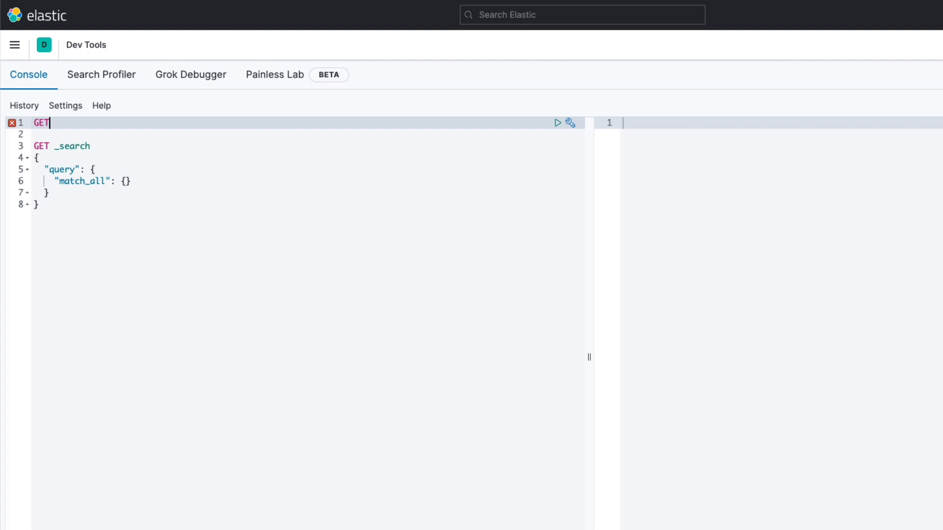
type("/_cl")
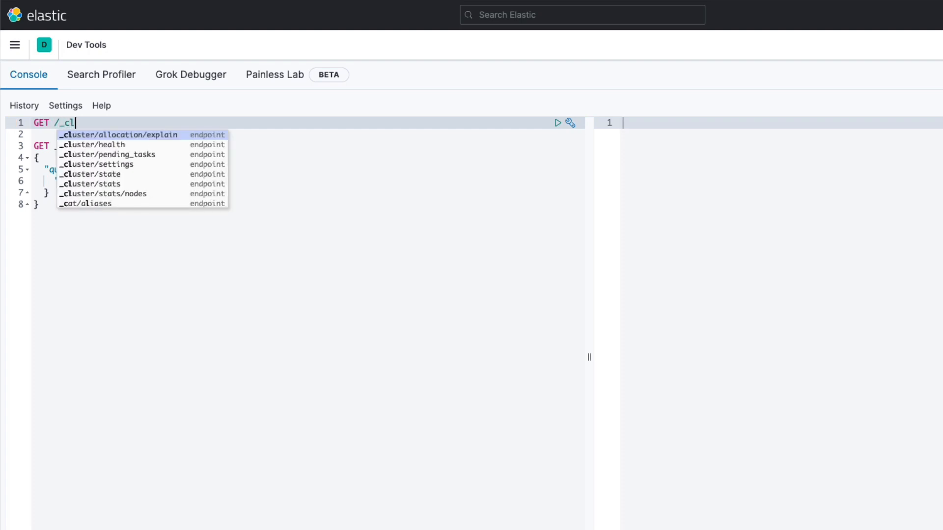
type("uster")
key("Down")
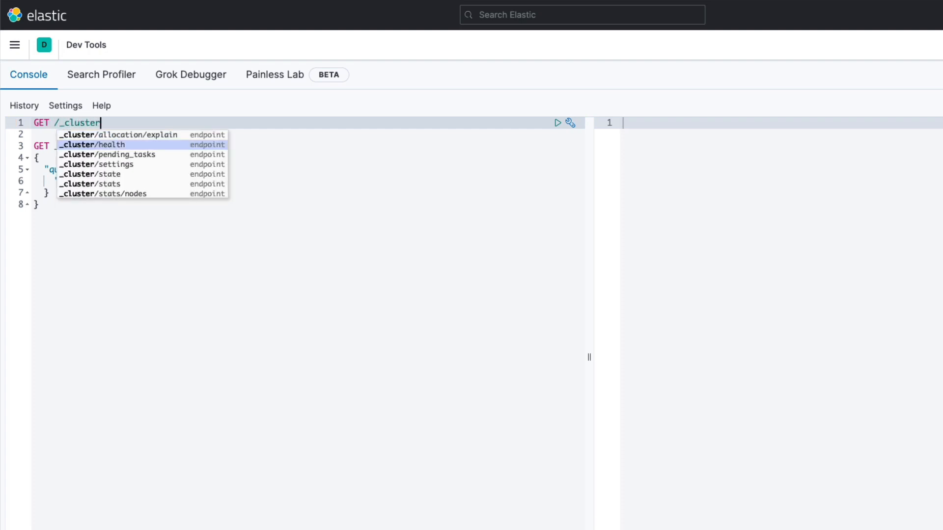
key("Return")
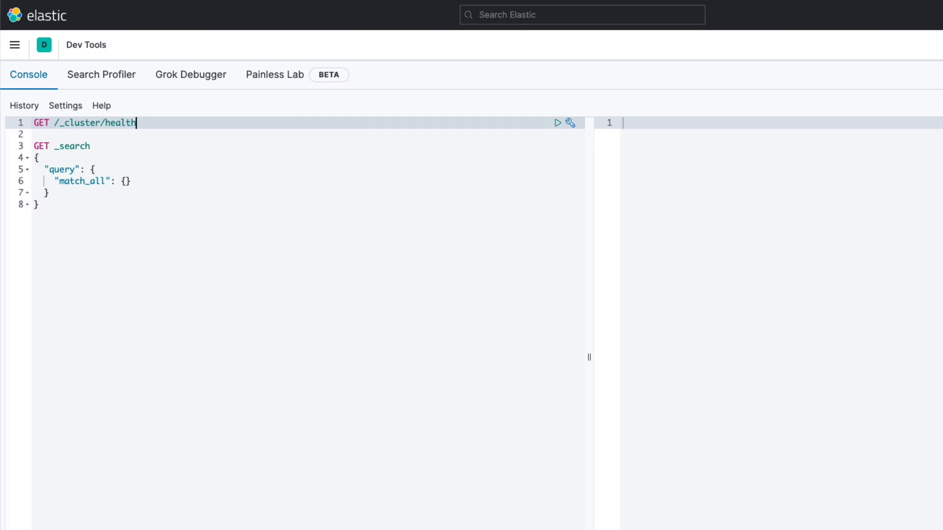
left_click(558, 123)
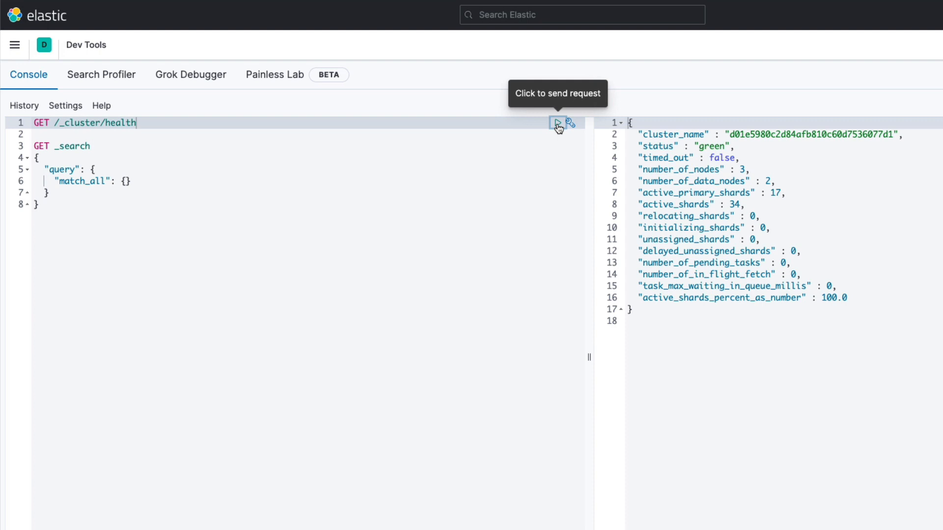
Send the GET _search request with the match_all query.
left_click(324, 167)
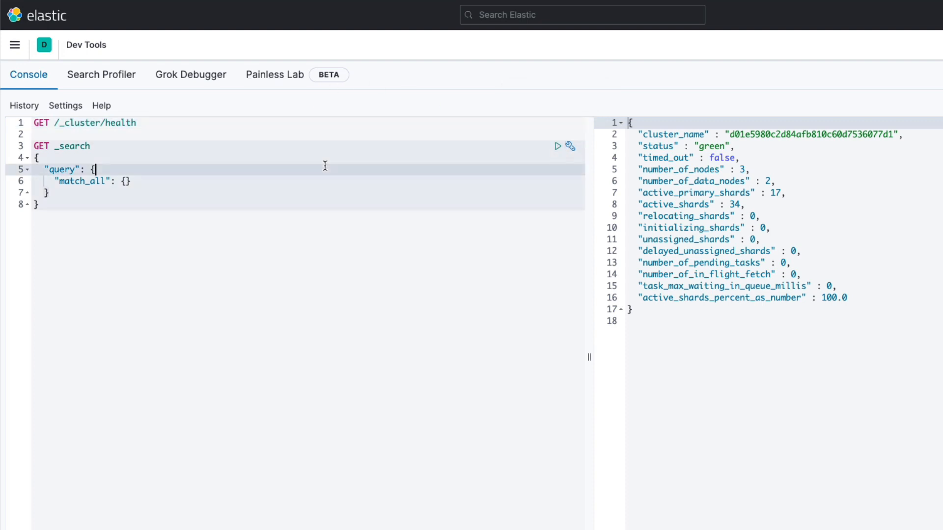
left_click(557, 149)
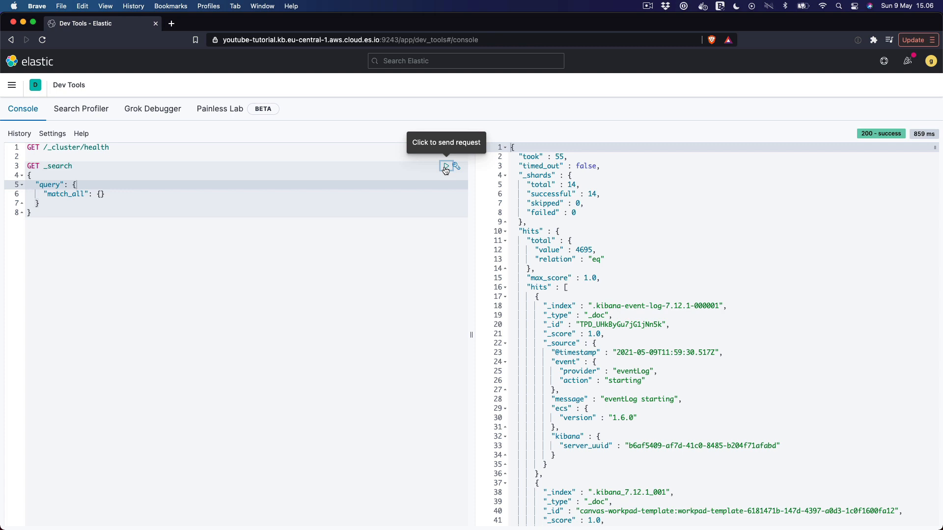
left_click(446, 168)
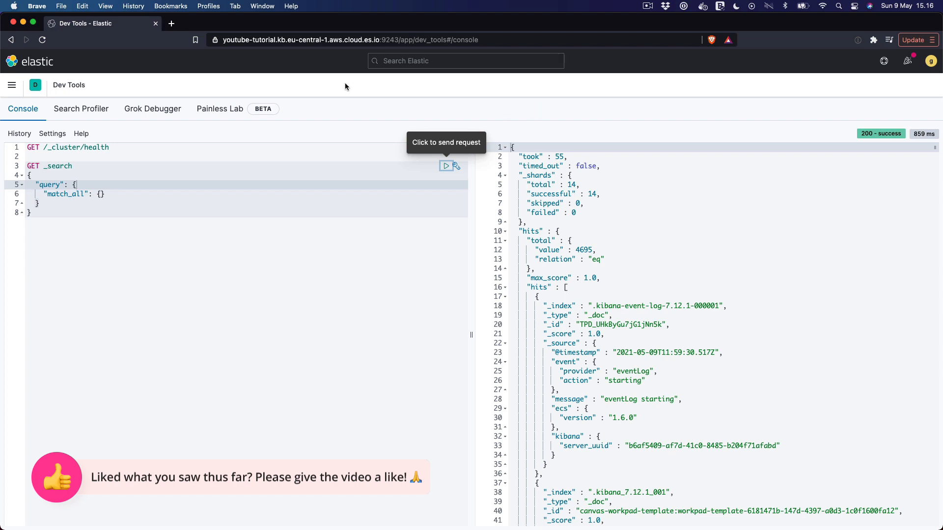
Go to Discover and view the time filter's quick select options.
left_click(12, 85)
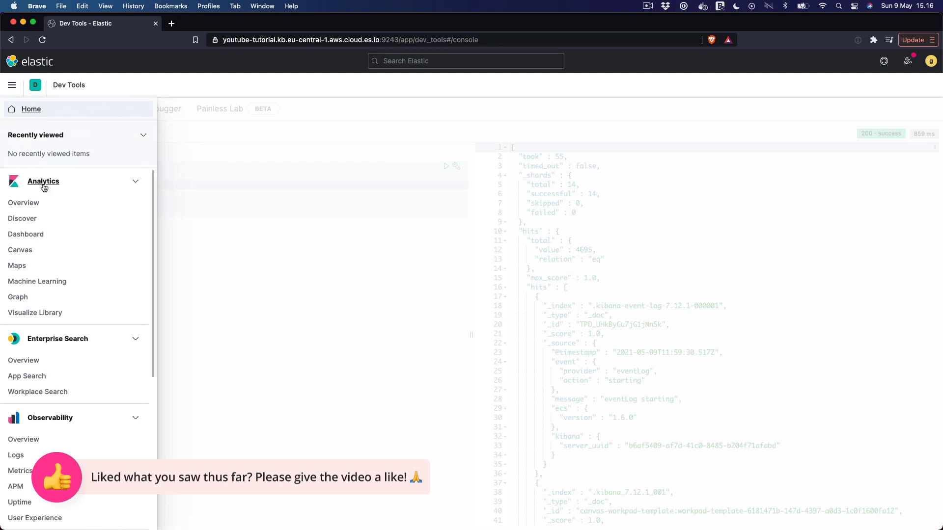
left_click(25, 219)
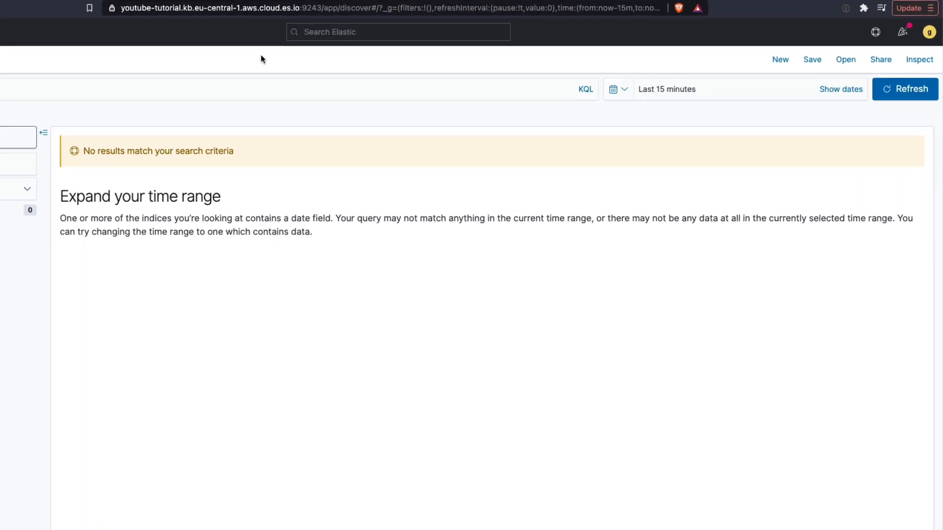
left_click(599, 72)
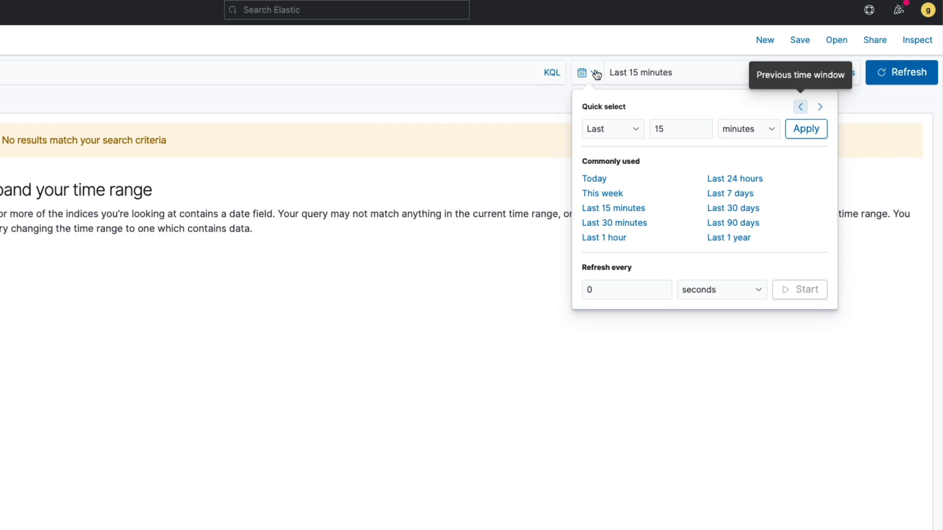
left_click(656, 38)
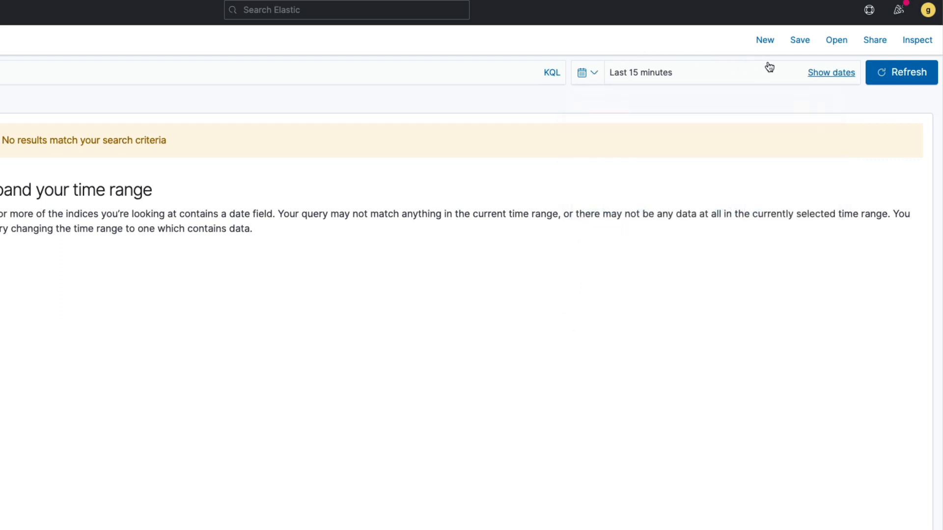
Set the time range's start to the absolute date Jan 1, 2021 @ 00:00:00.000.
left_click(831, 74)
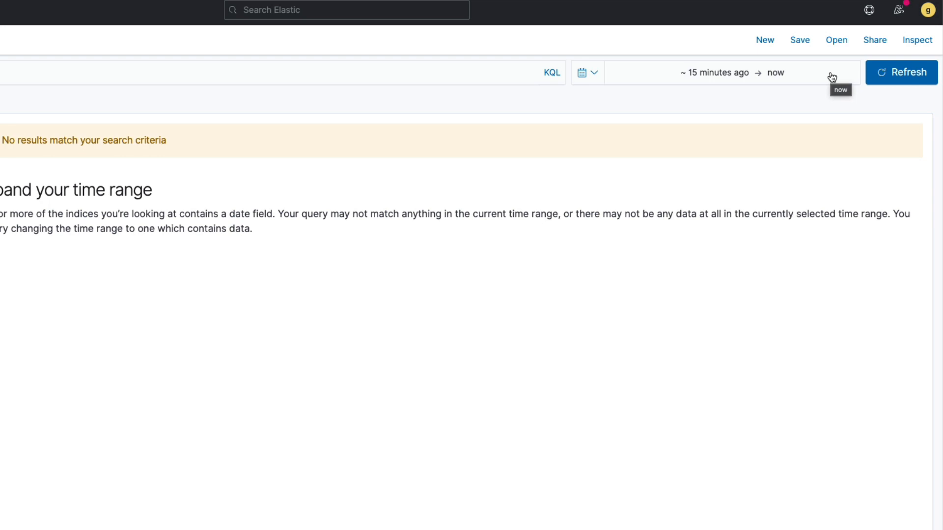
left_click(666, 79)
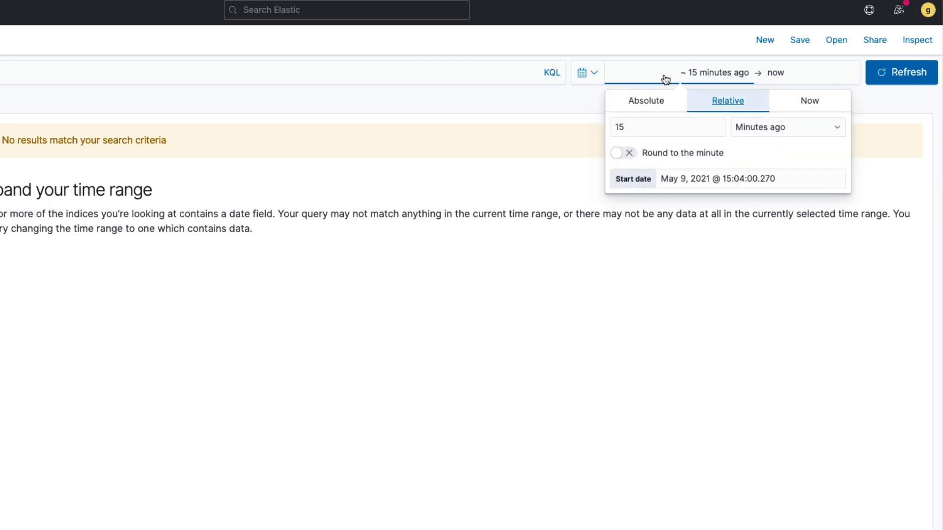
left_click(647, 102)
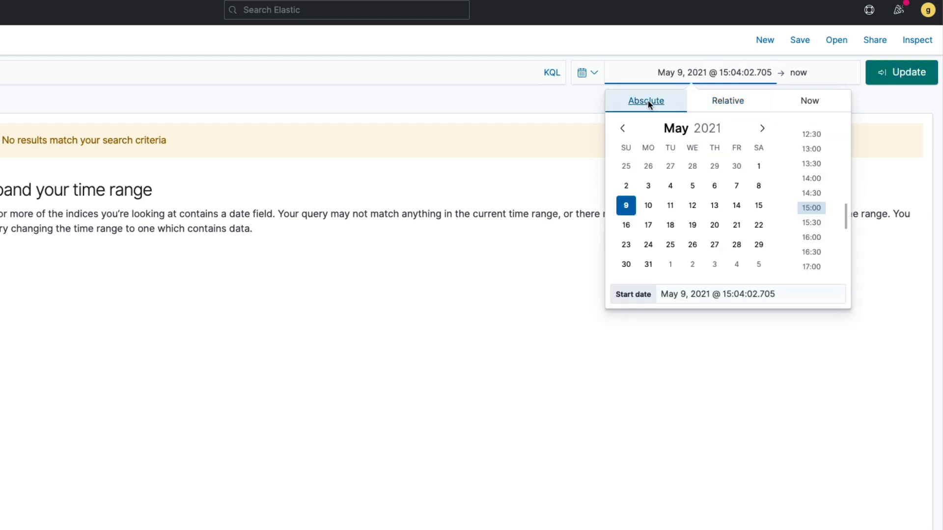
left_click(677, 130)
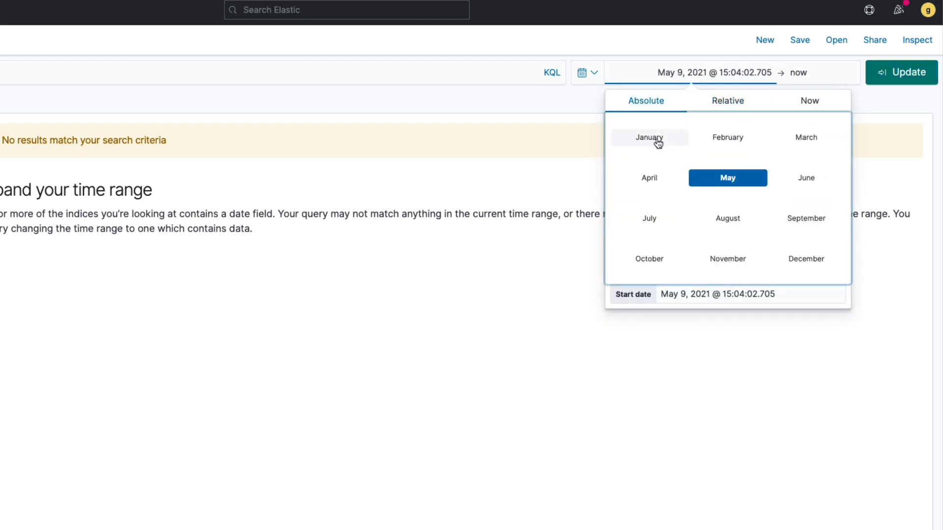
left_click(657, 140)
left_click(737, 166)
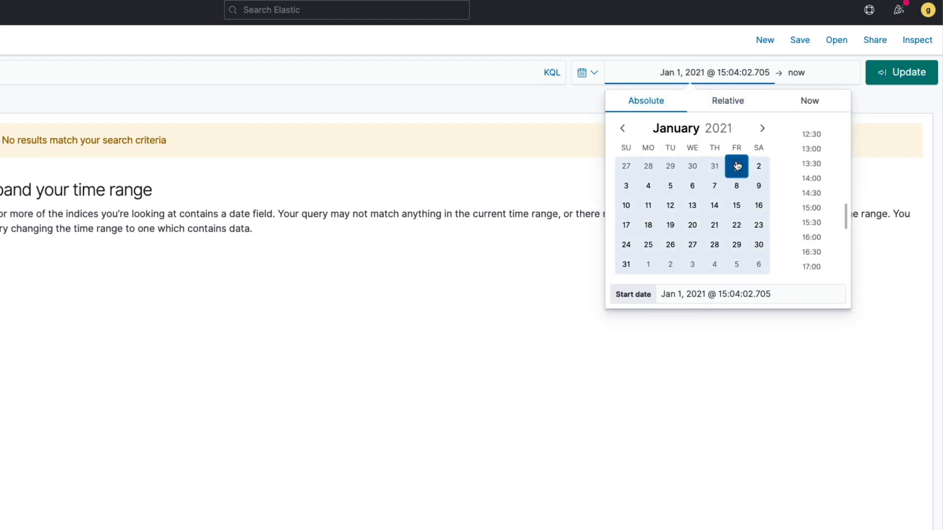
left_click(728, 294)
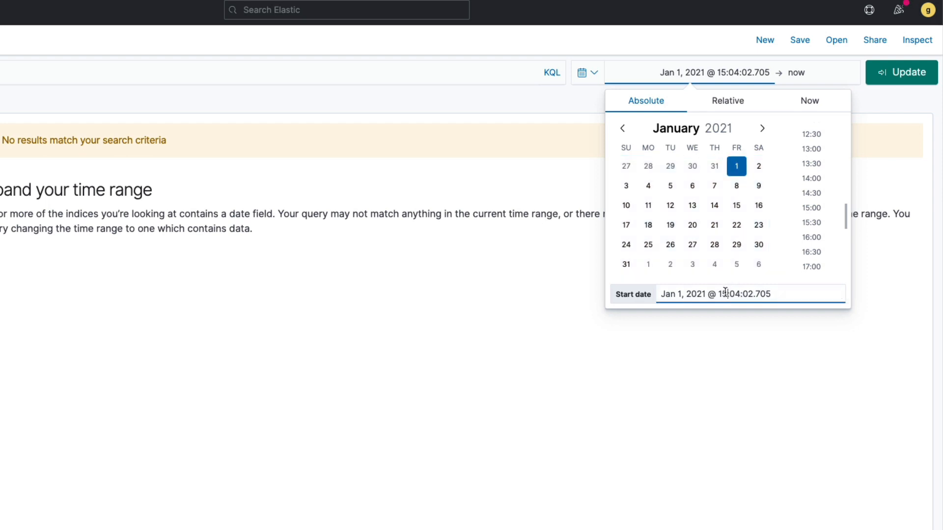
left_click_drag(728, 294, 772, 294)
type("00:00:00.000")
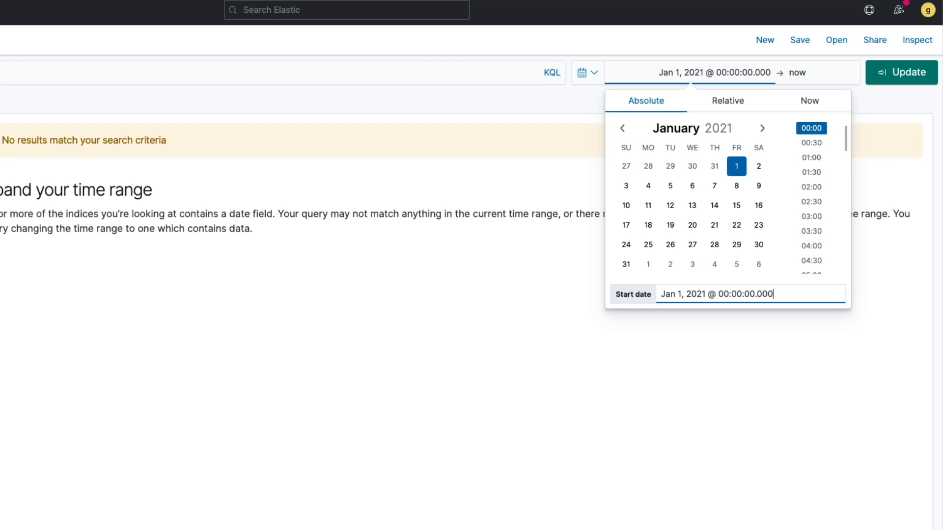
Change the time range's end to an absolute date on January 31, 2021.
left_click(809, 73)
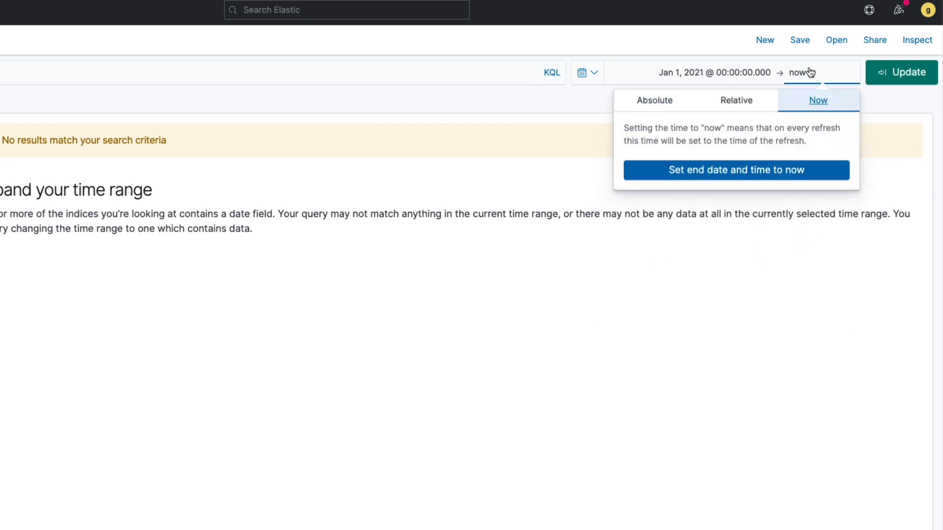
left_click(674, 99)
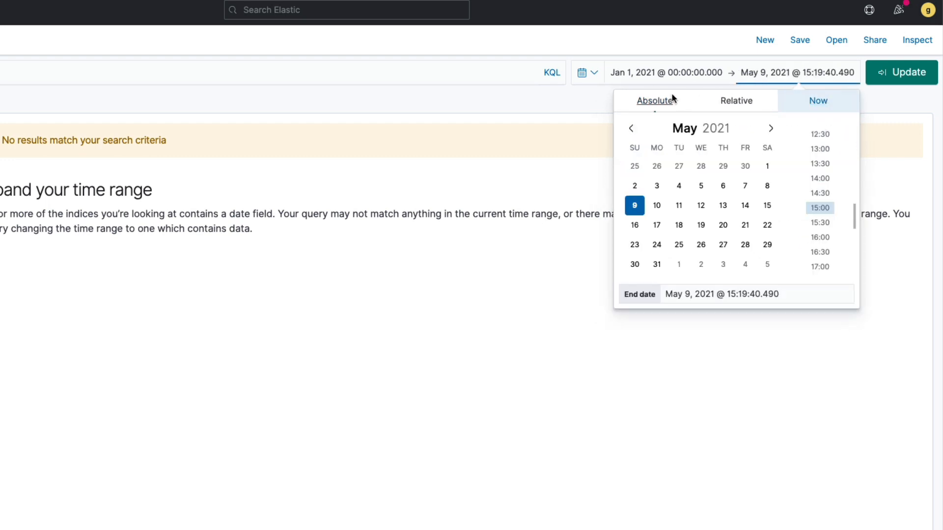
left_click(684, 130)
left_click(665, 135)
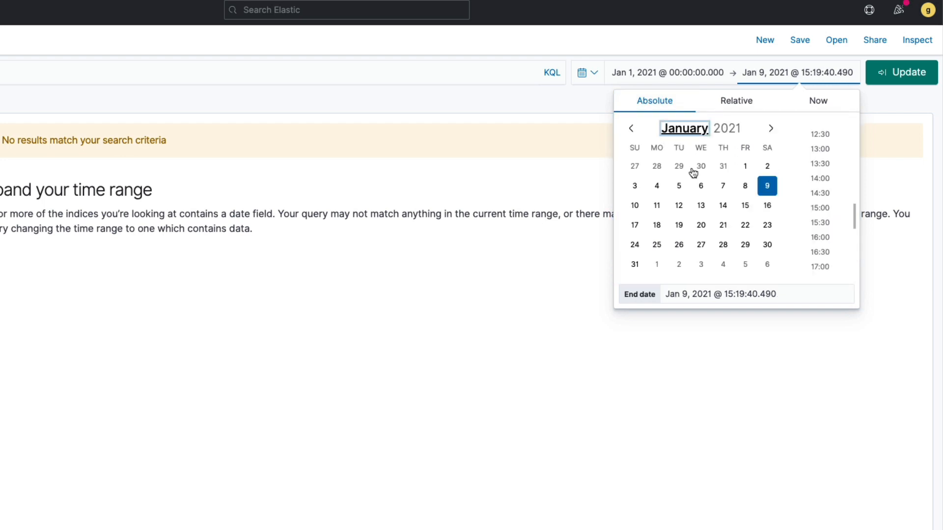
left_click(635, 264)
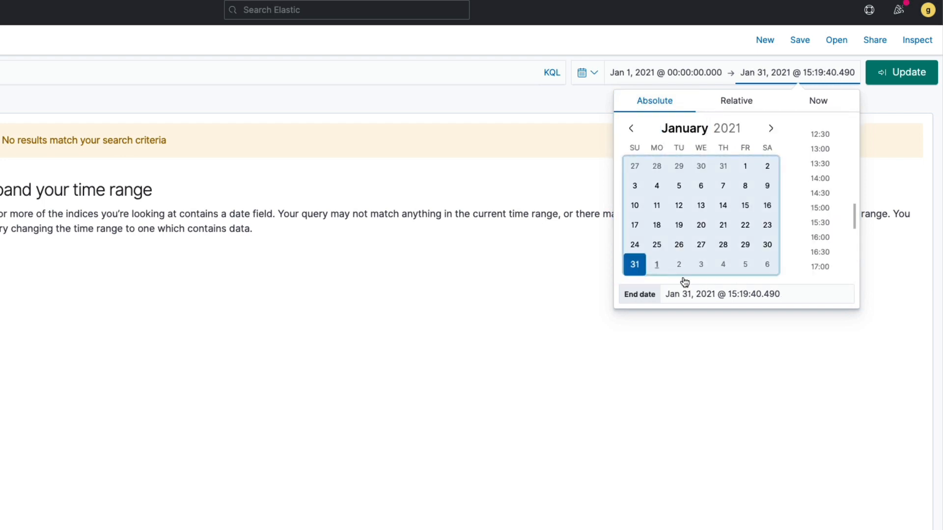
Set the end date's time to 23:59:59.999 and update the results with the new time range.
left_click(734, 294)
double_click(733, 293)
key("Right")
key("shift+Right")
key("shift+Right")
type("59")
key("Right")
key("shift+Right")
key("shift+Right")
type("59")
key("Right")
key("shift+Right")
key("shift+Right")
key("shift+Right")
type("999")
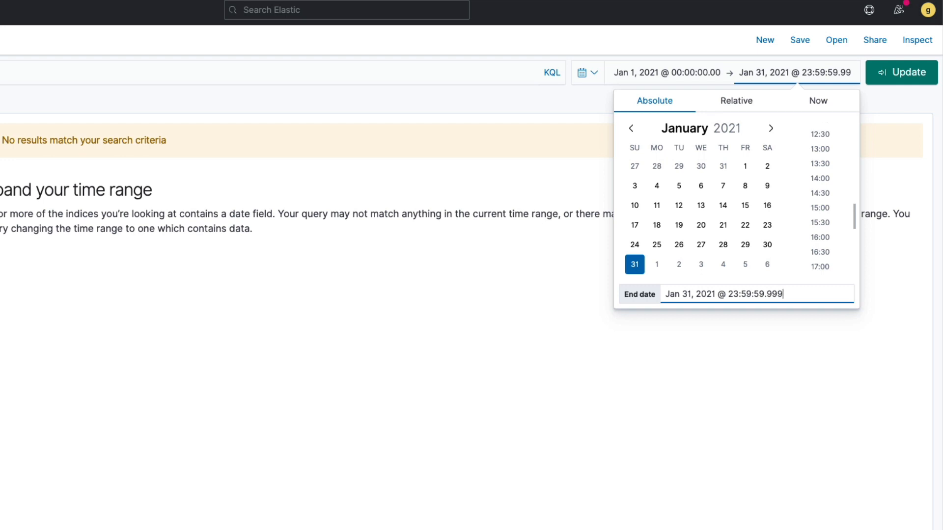
left_click(904, 72)
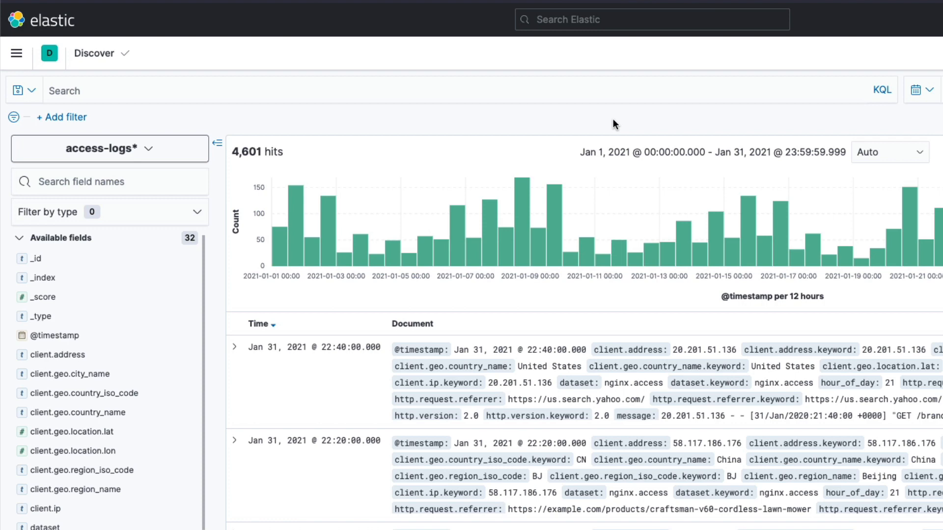
Search the access logs with the KQL query client.geo.country_name.keyword : "Germany".
left_click(582, 91)
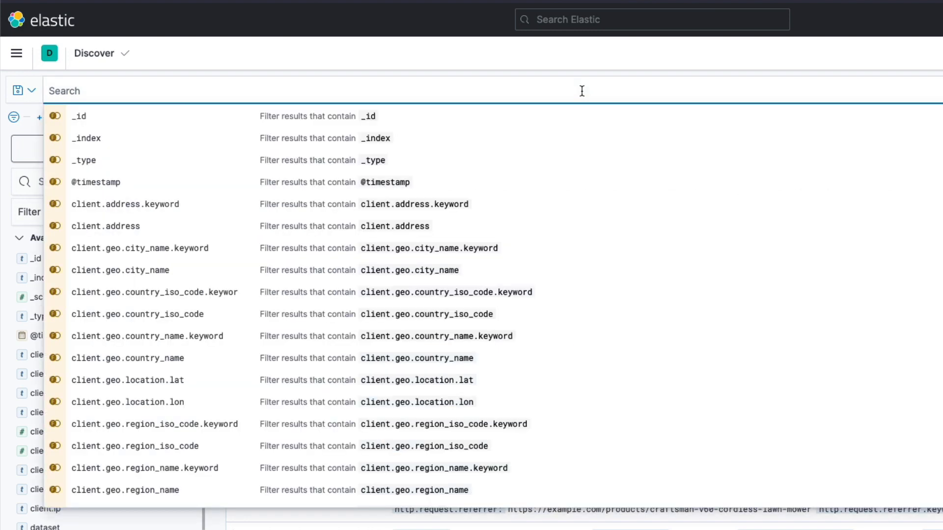
left_click(214, 336)
left_click(306, 117)
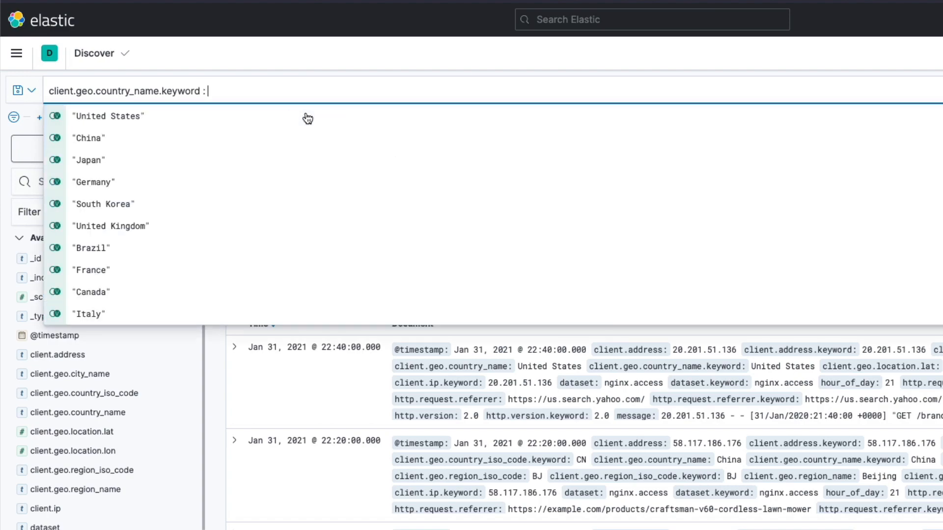
left_click(168, 184)
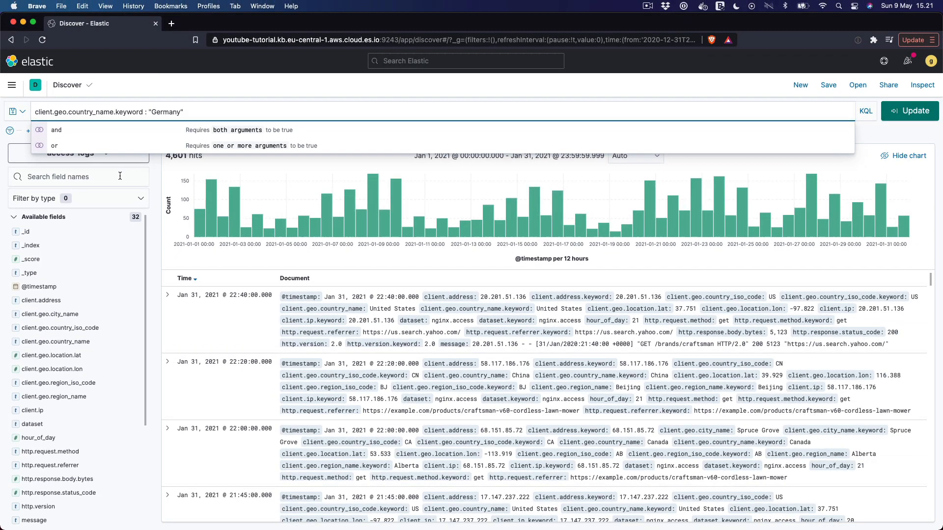
key("Return")
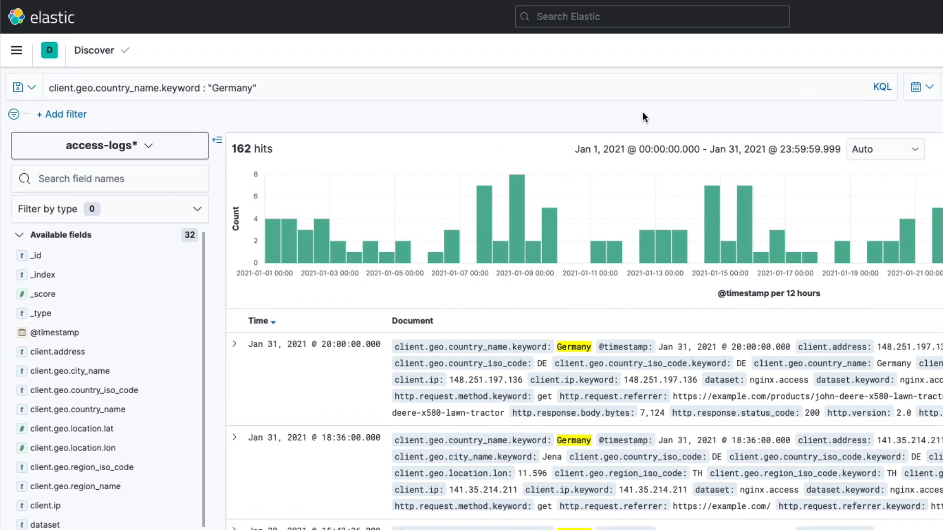
Add a filter where user_agent.os.name.keyword is Windows and save it.
left_click(74, 115)
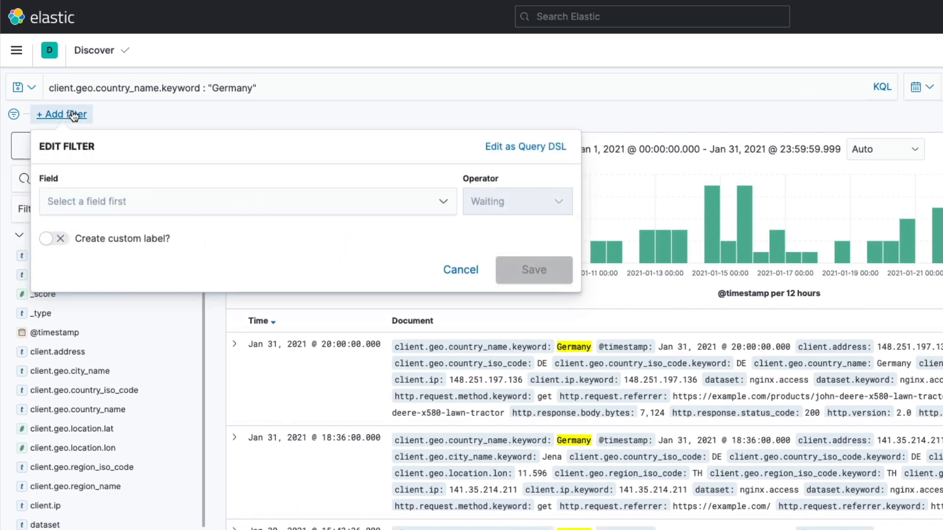
left_click(158, 201)
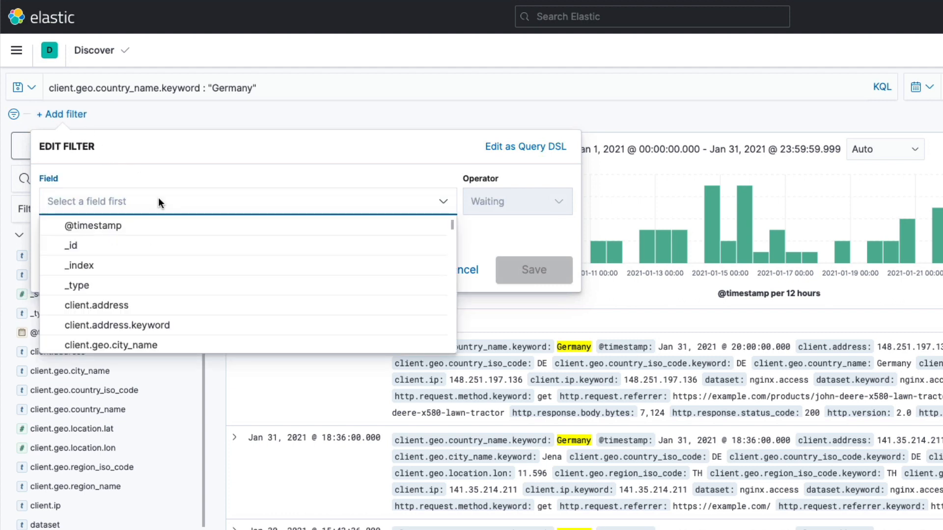
scroll(227, 278, "down", 3)
scroll(226, 279, "down", 15)
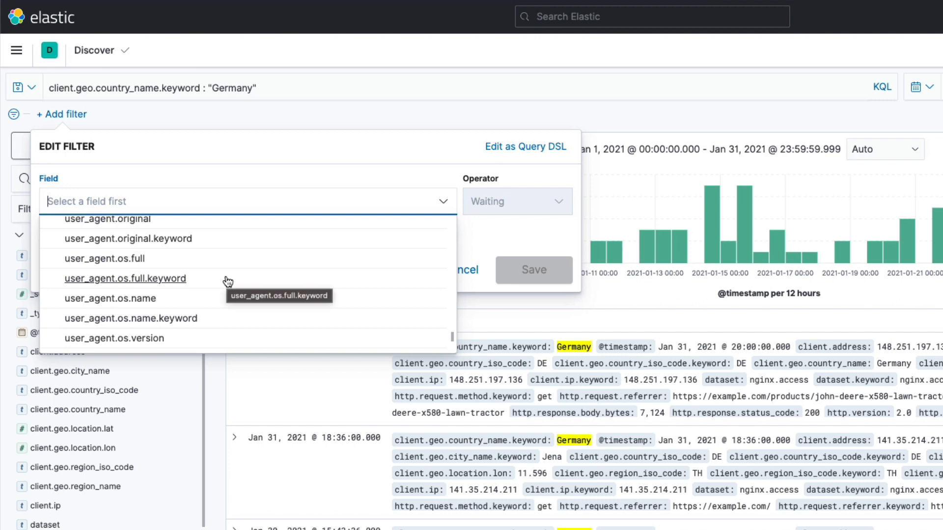
left_click(175, 319)
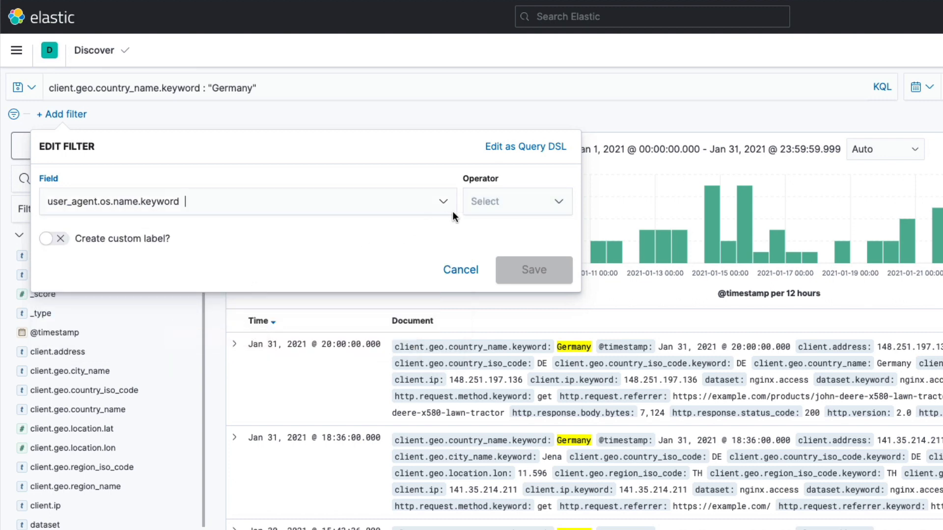
left_click(494, 204)
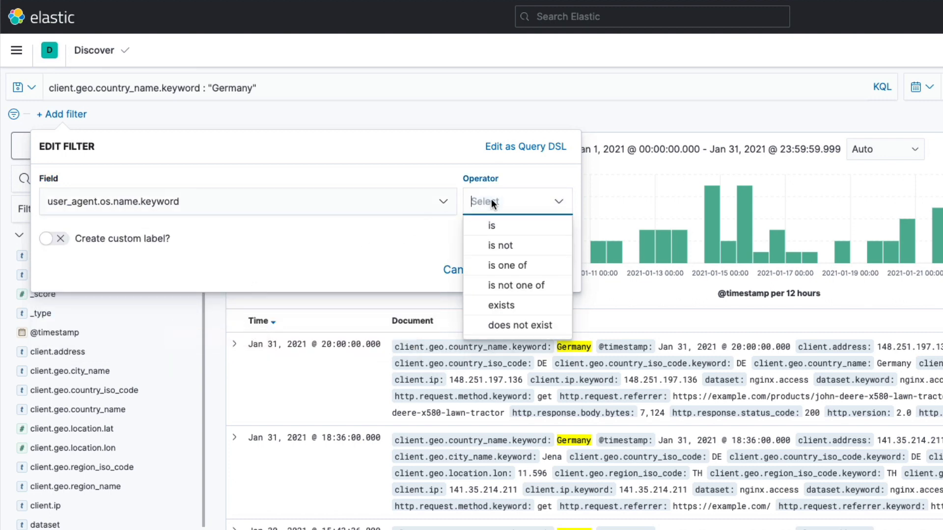
left_click(509, 227)
left_click(432, 251)
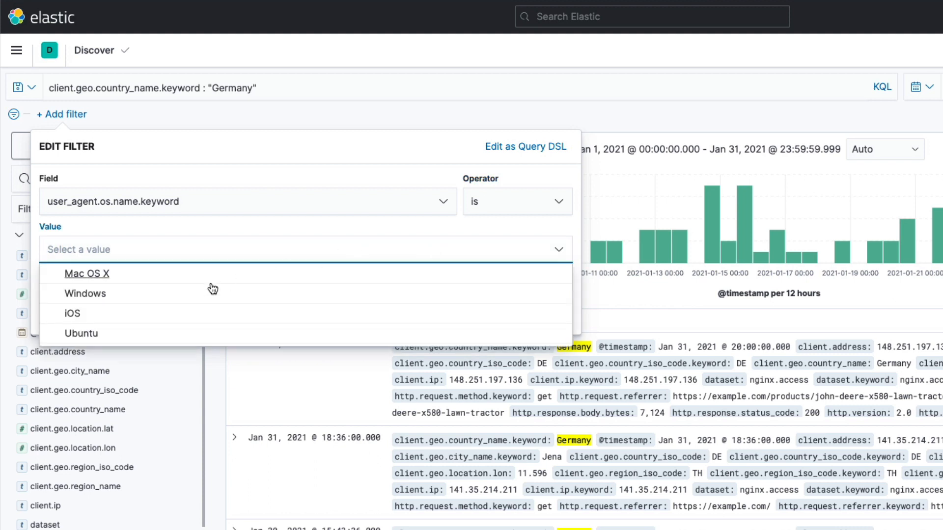
left_click(196, 293)
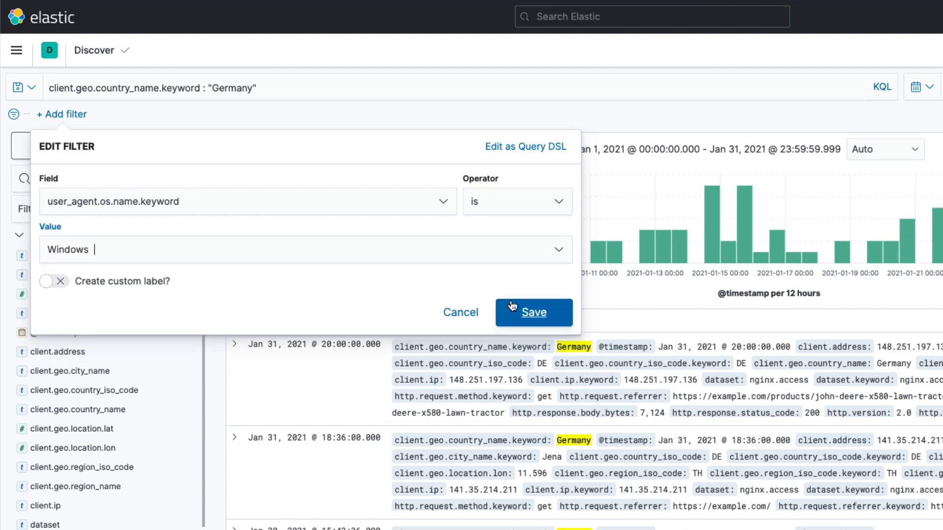
left_click(531, 312)
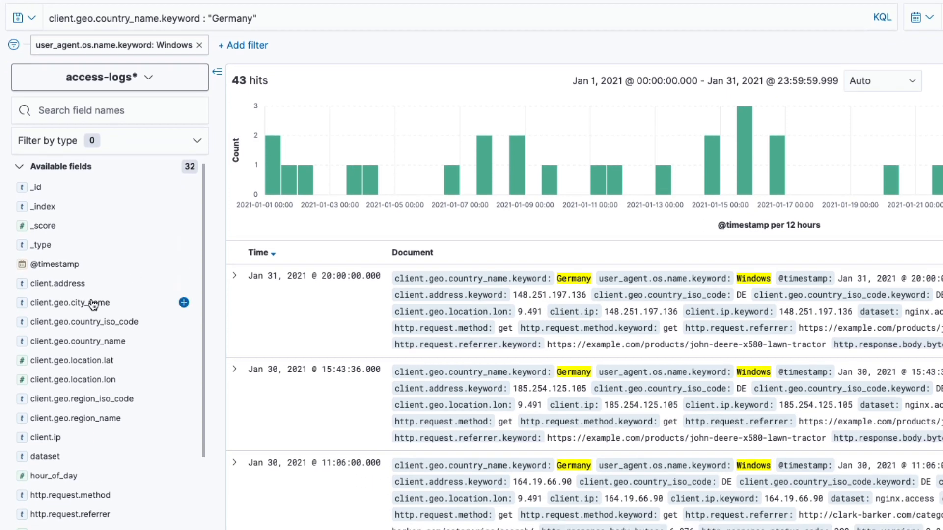
View the top values of client.geo.city_name and narrow the histogram's time range to about Jan 5 to Jan 19, 2021.
left_click(93, 304)
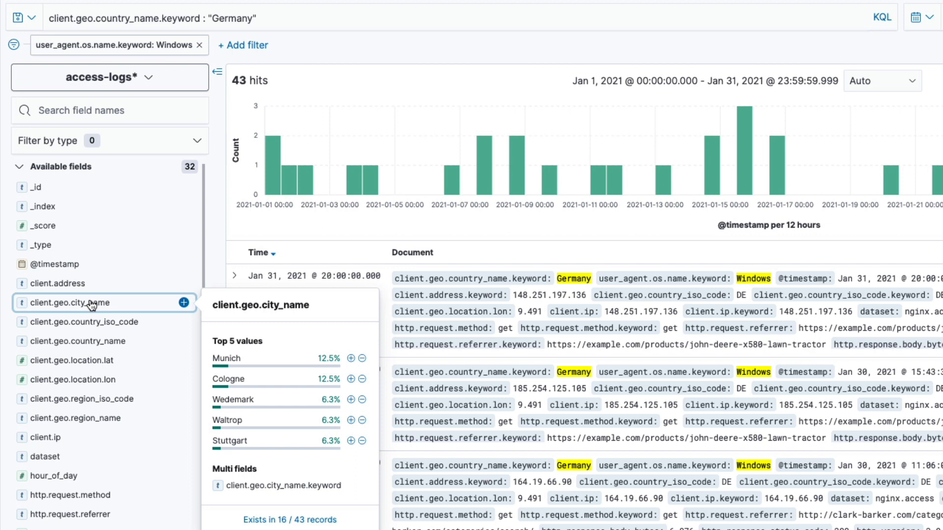
left_click(222, 240)
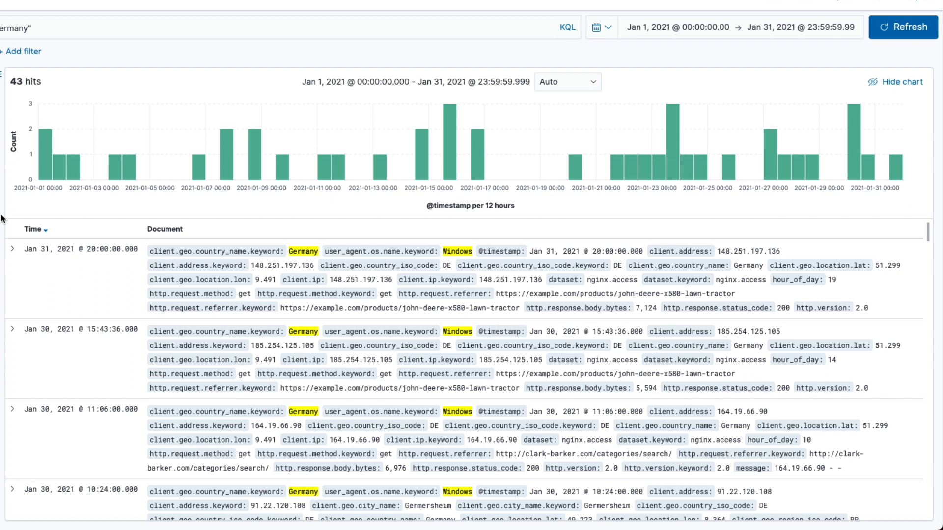
left_click_drag(157, 130, 550, 135)
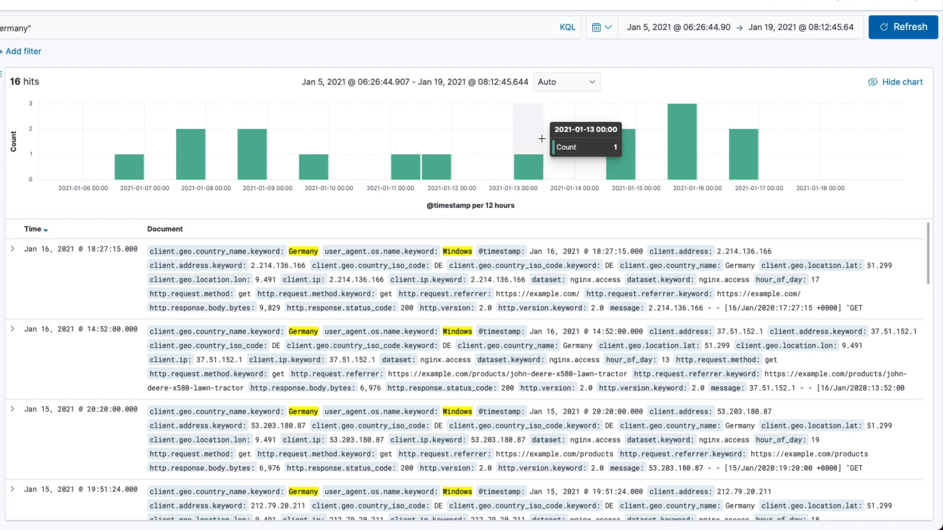
Expand the first document in the results and examine its fields as a table and as JSON.
left_click(12, 253)
scroll(332, 359, "down", 2)
scroll(332, 360, "up", 2)
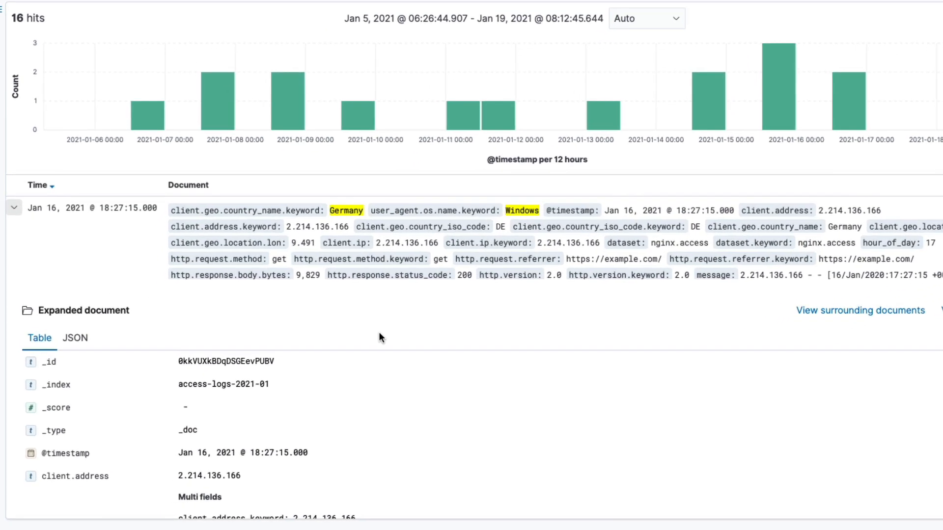
scroll(379, 333, "down", 8)
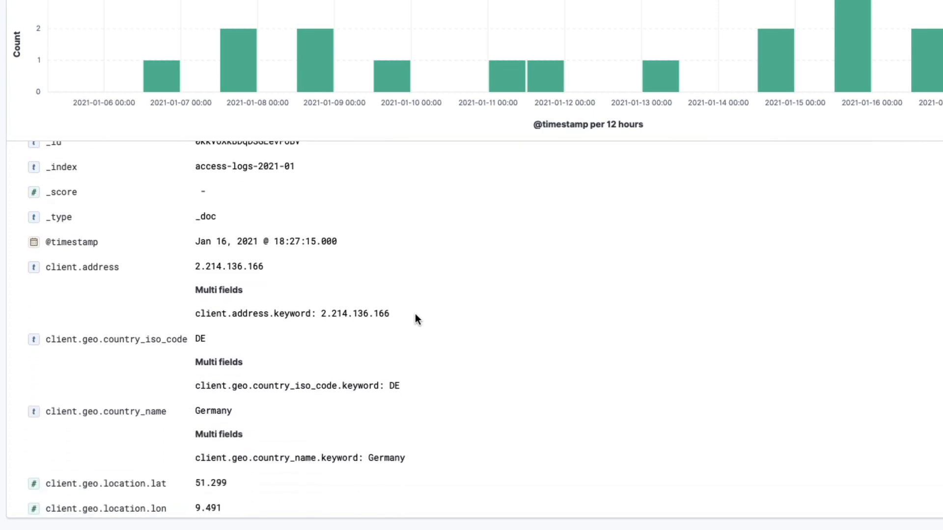
scroll(415, 315, "down", 4)
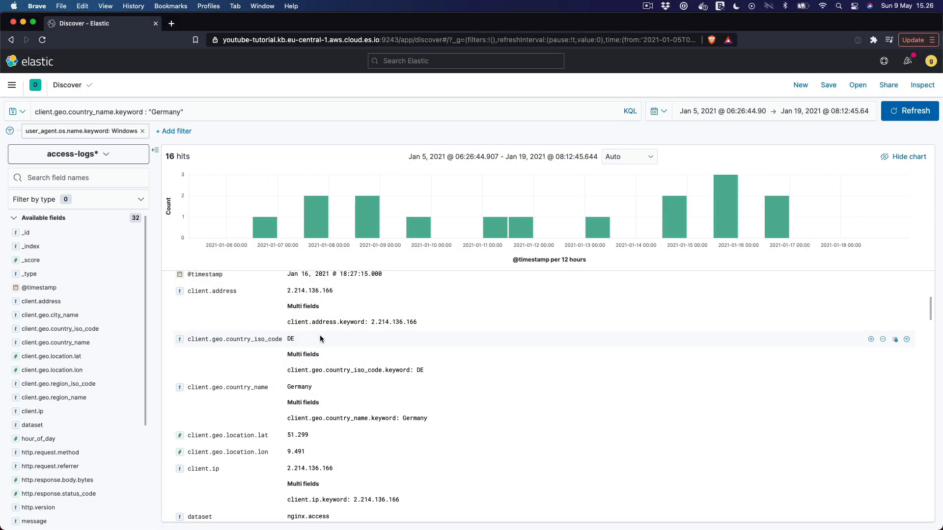
scroll(320, 335, "up", 3)
left_click(212, 320)
scroll(397, 371, "down", 5)
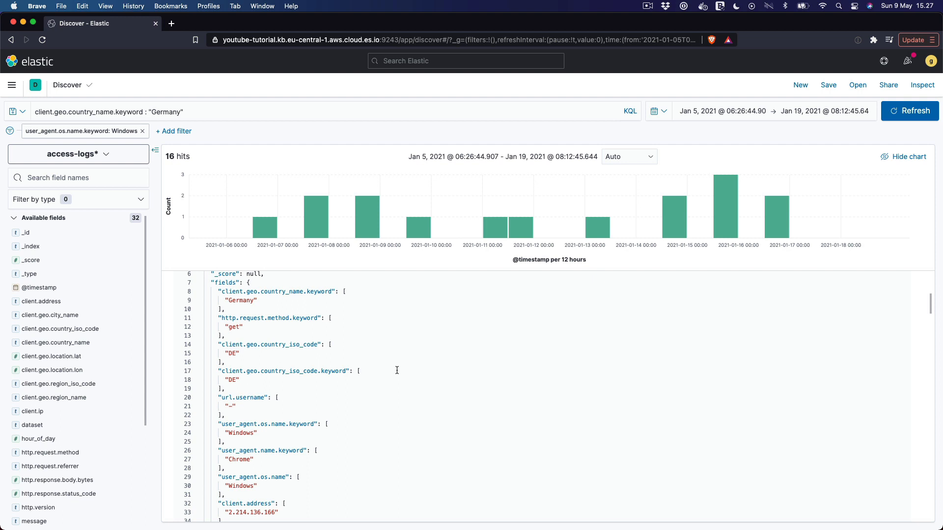
Restore the recently used time range Jan 1, 2021 @ 00:00:00.000 to Jan 31, 2021 @ 23:59:59.999.
left_click(664, 111)
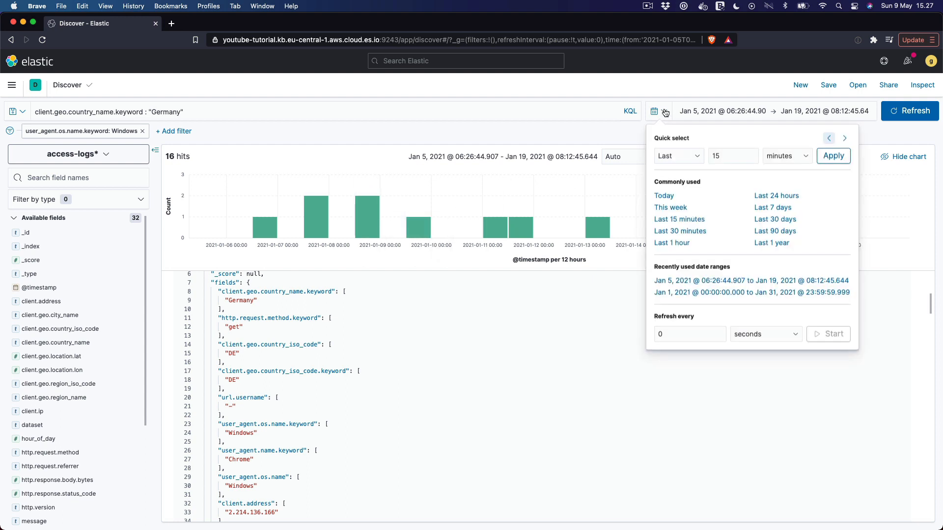
left_click(719, 292)
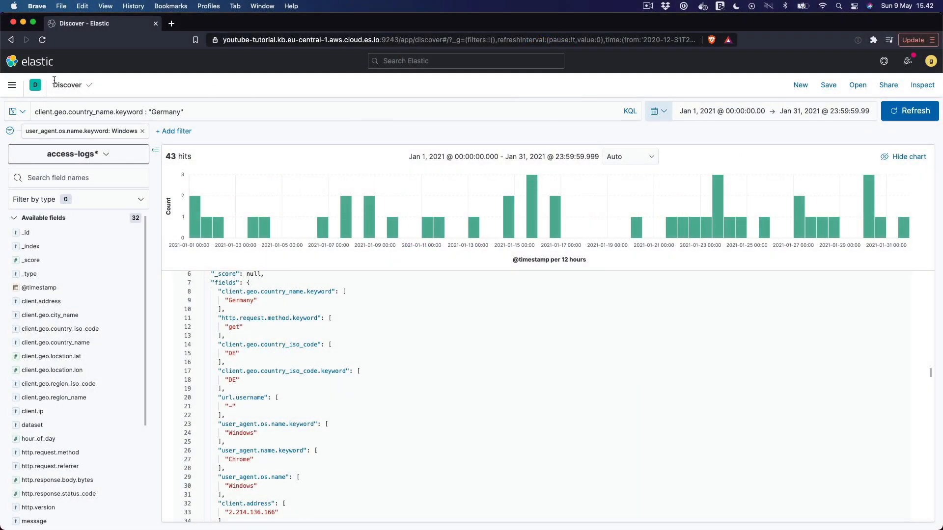
Go to the Visualize Library and create an aggregation-based pie visualization with access-logs* as its source.
left_click(11, 85)
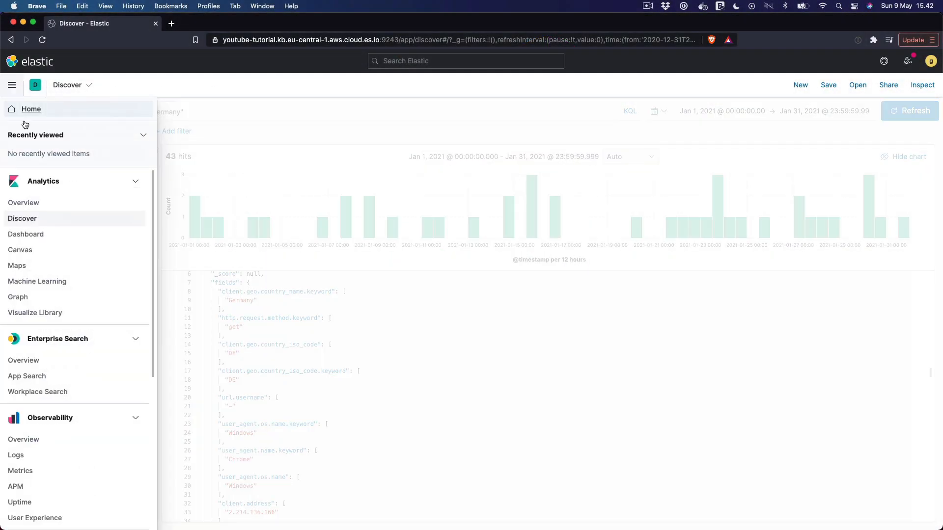
left_click(46, 313)
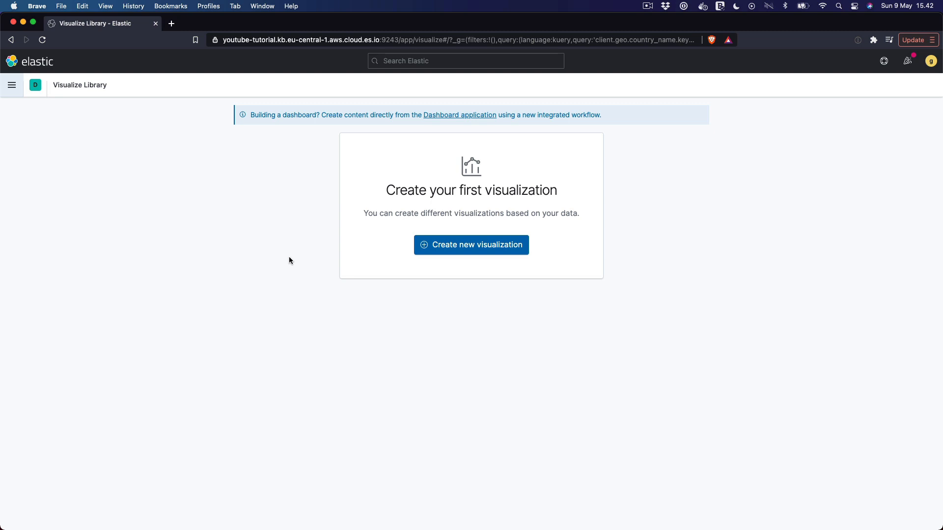
left_click(467, 250)
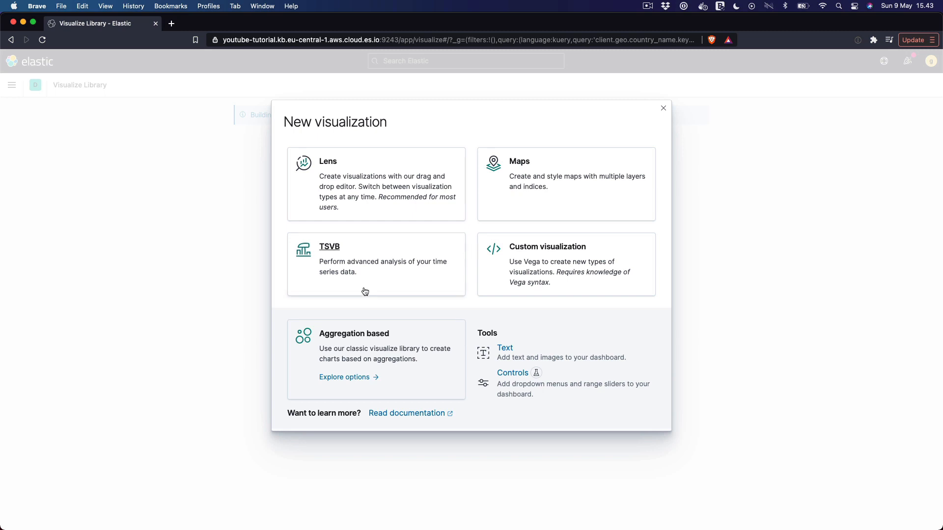
left_click(297, 333)
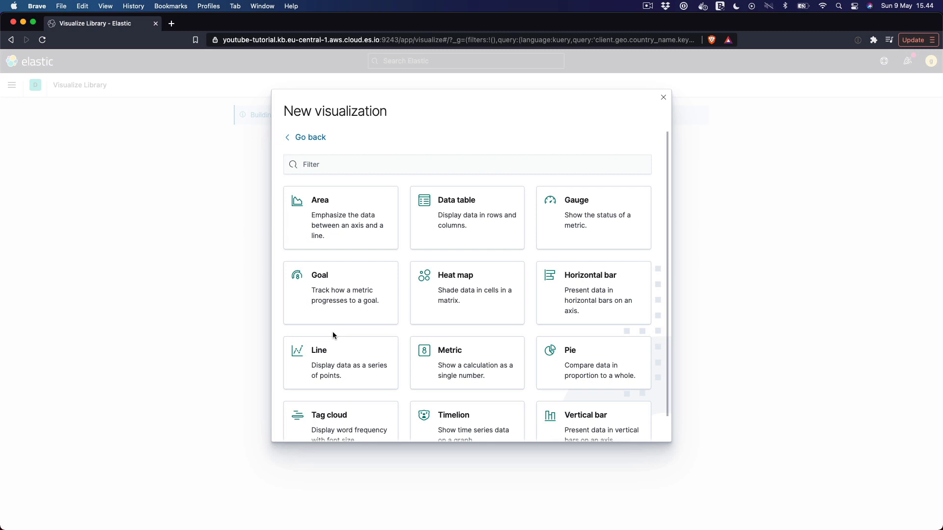
left_click(573, 351)
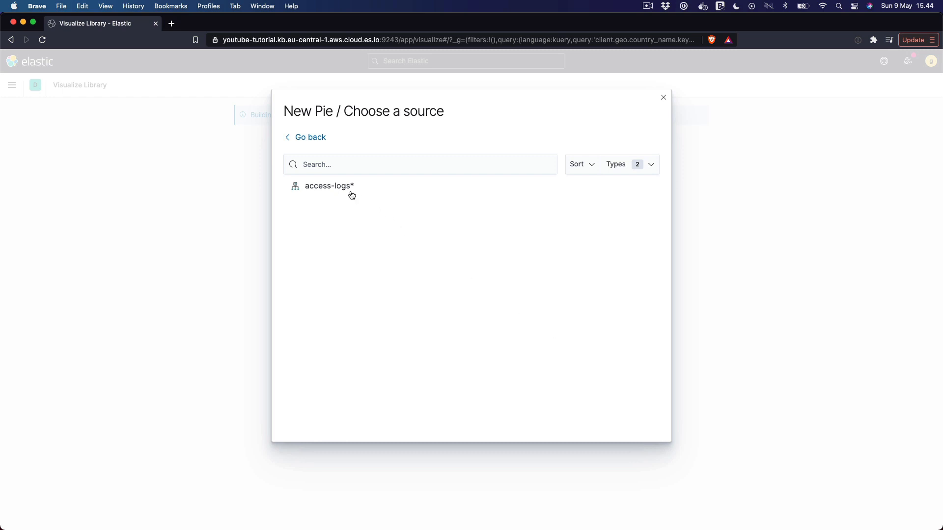
left_click(341, 186)
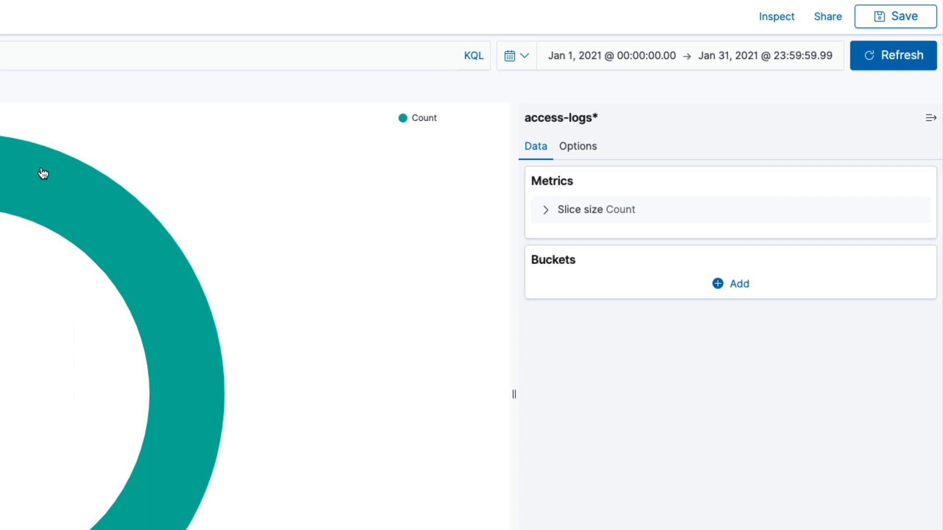
Add a Split slices bucket to the pie chart with the Terms aggregation.
left_click(737, 288)
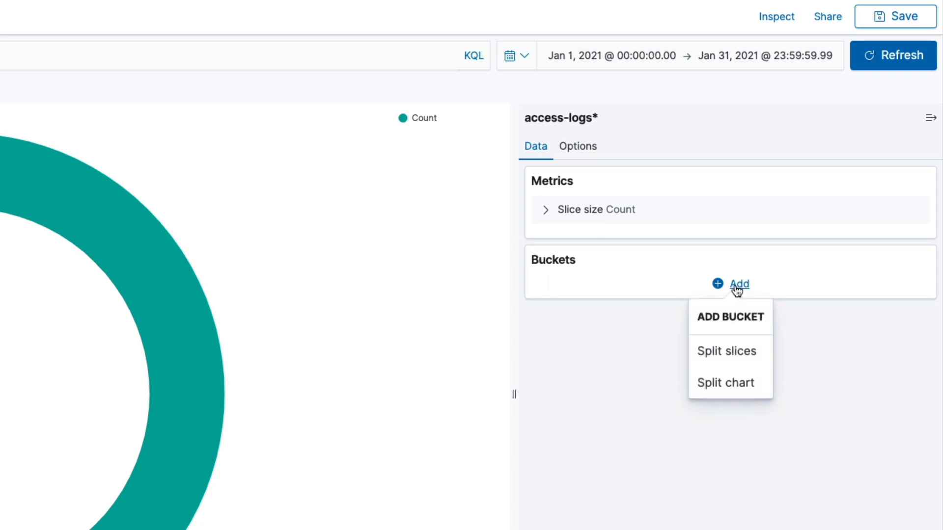
left_click(732, 351)
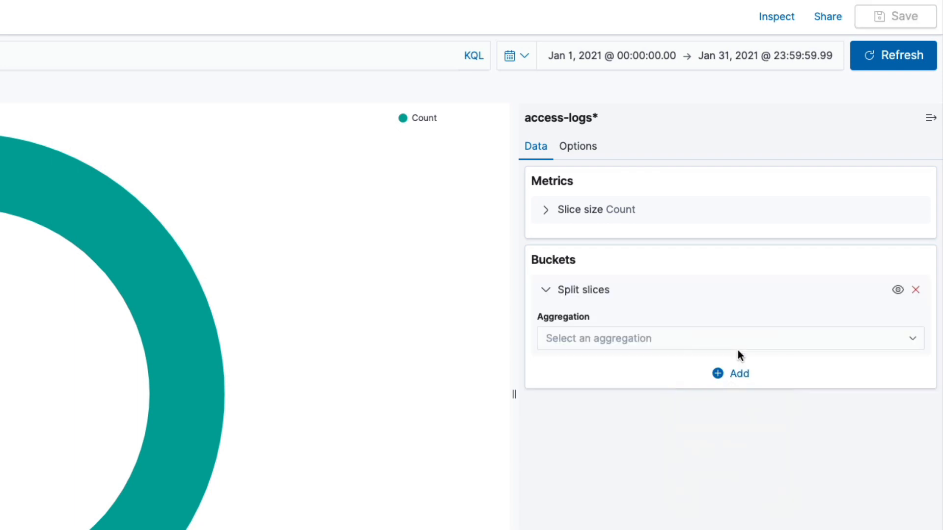
left_click(731, 344)
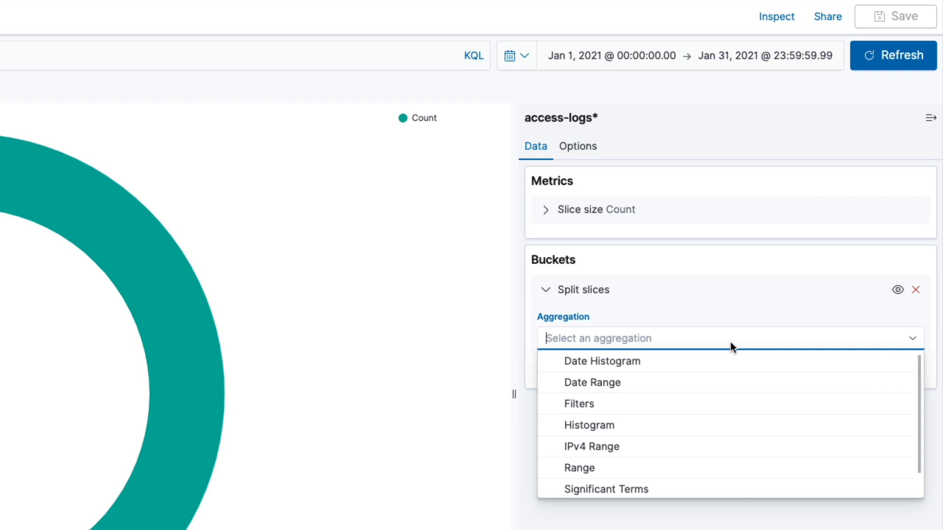
scroll(711, 402, "down", 1)
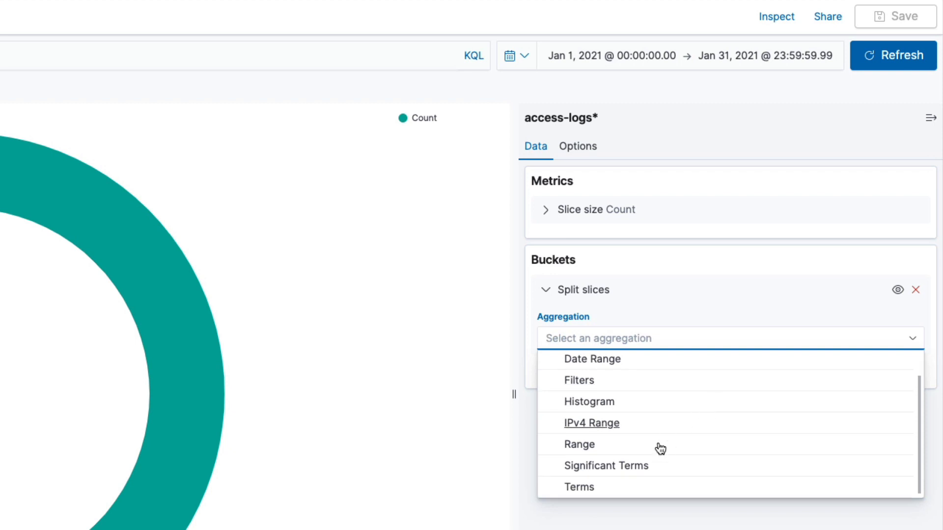
left_click(616, 487)
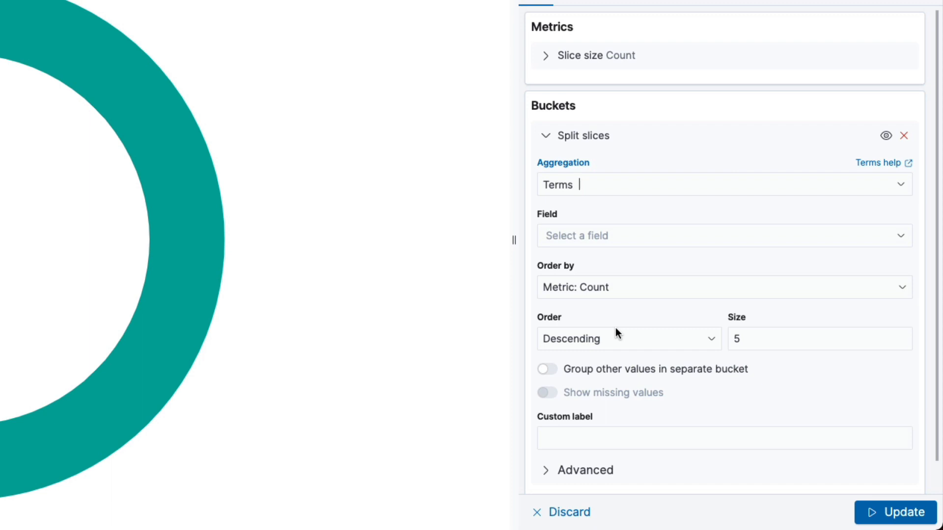
Set the Split slices bucket's field to client.geo.country_name.keyword.
left_click(642, 236)
scroll(699, 319, "down", 4)
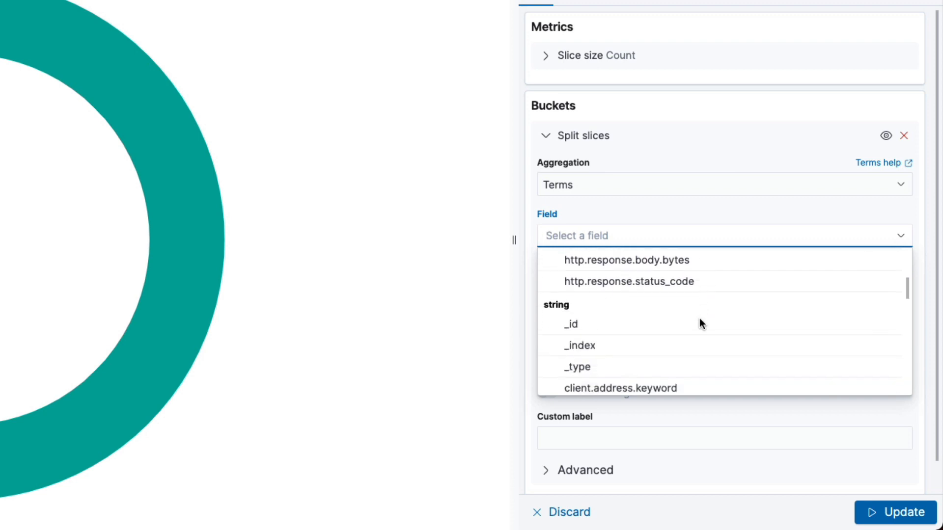
scroll(700, 320, "down", 4)
scroll(700, 320, "up", 2)
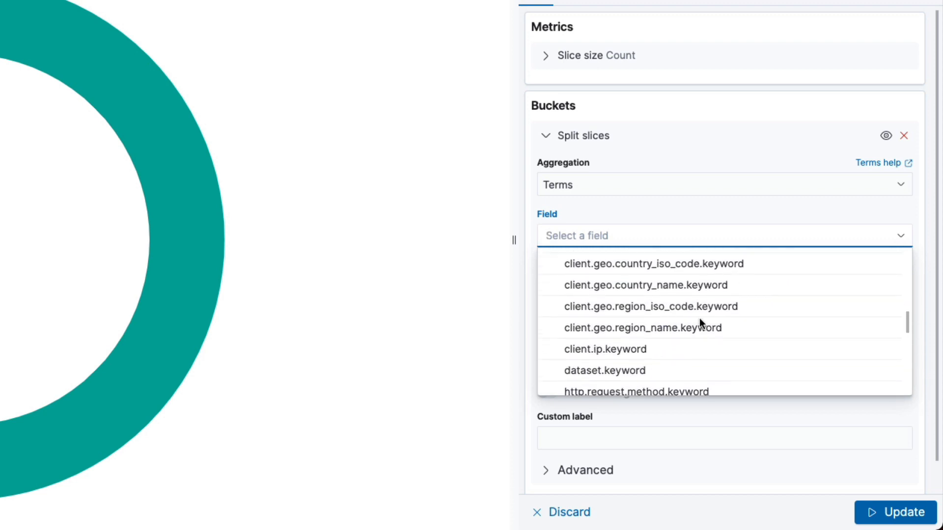
left_click(679, 296)
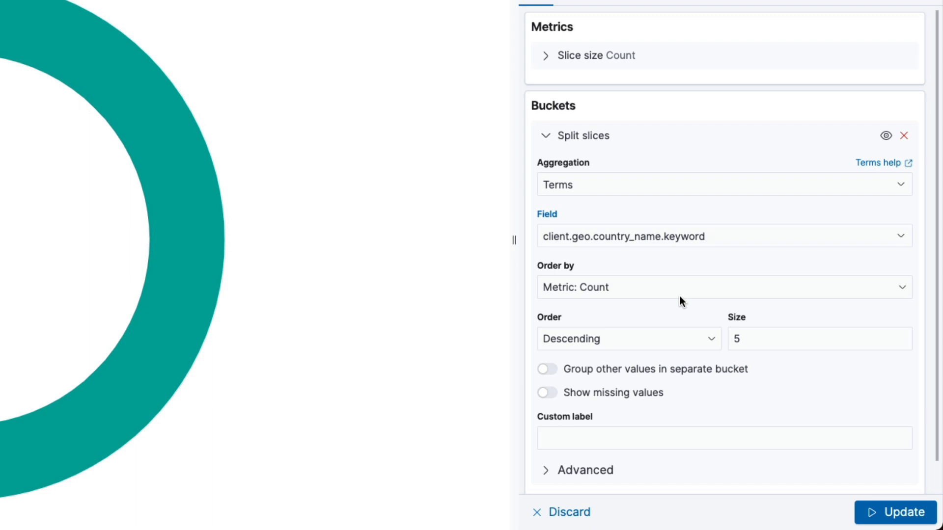
Apply the country split to the pie chart and inspect the United States slice's value.
left_click(895, 512)
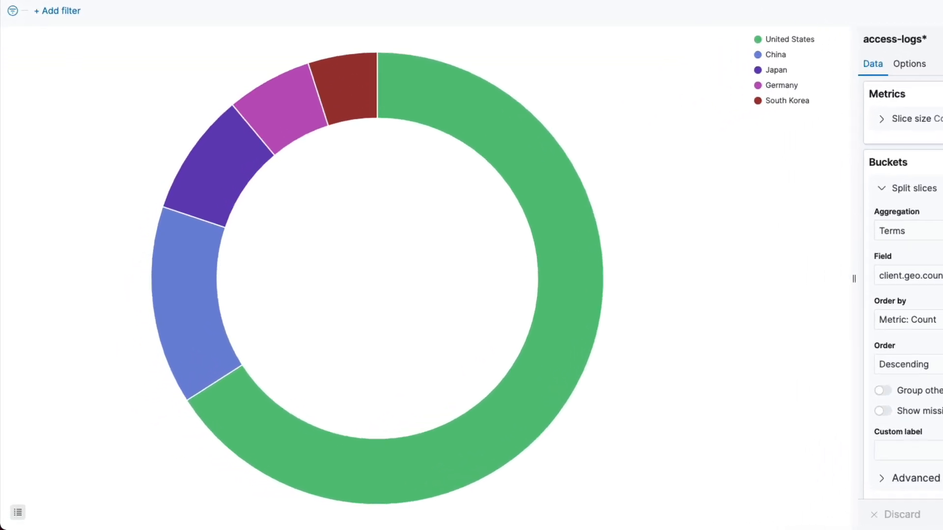
mouse_move(568, 296)
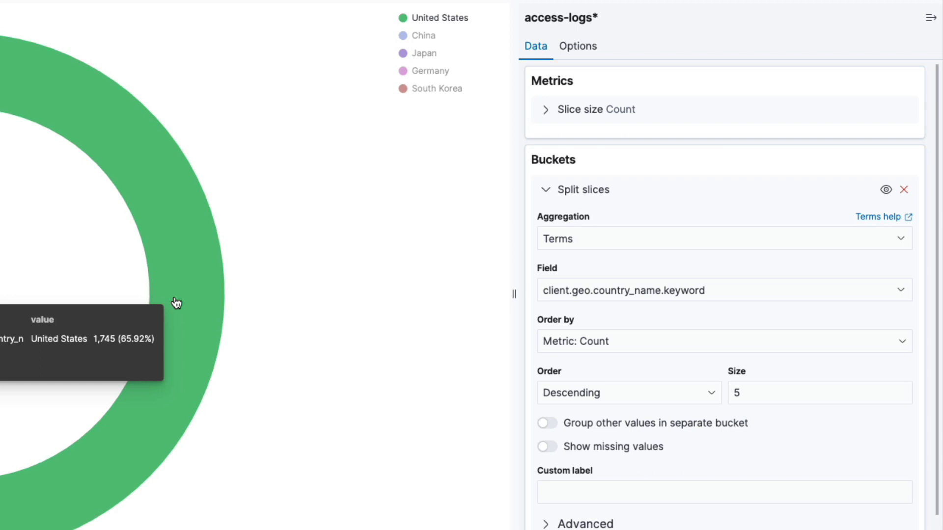
Change the Slice size metric to the Sum aggregation of the http.response.body.bytes field.
left_click(547, 189)
left_click(547, 113)
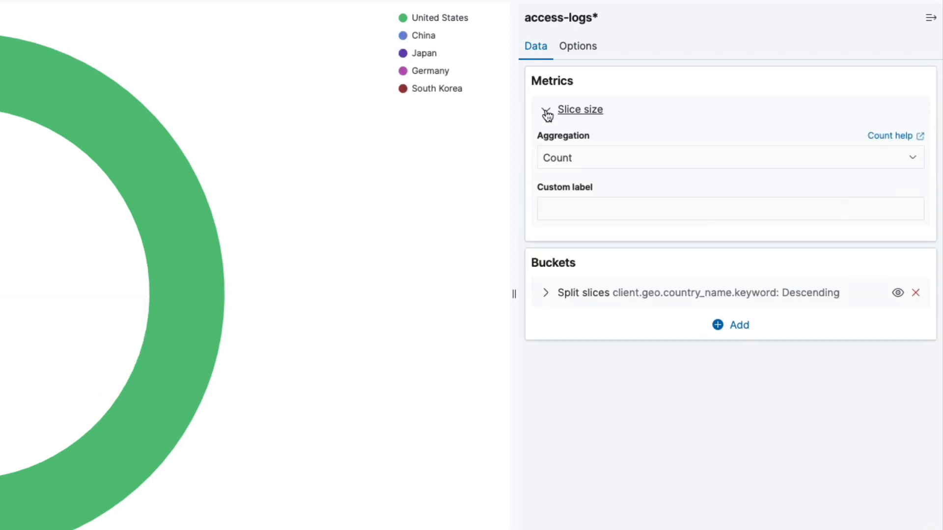
left_click(634, 160)
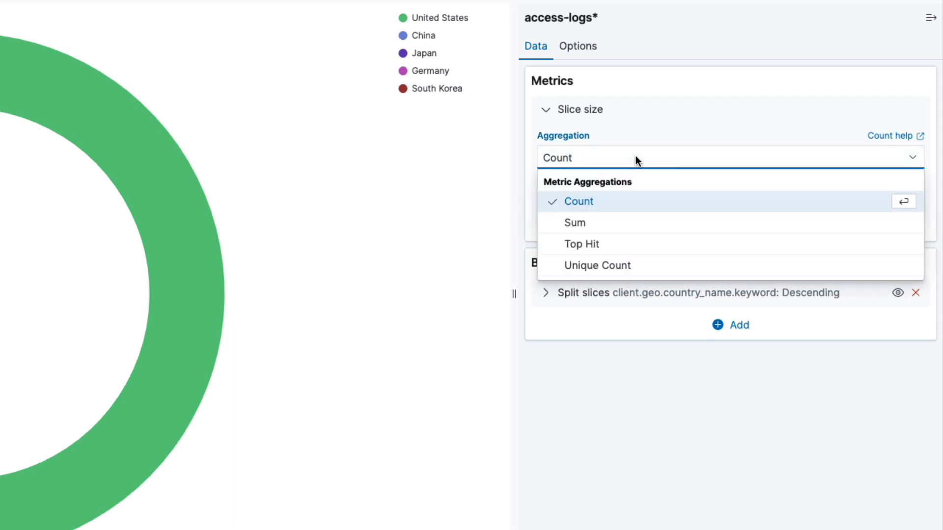
left_click(593, 220)
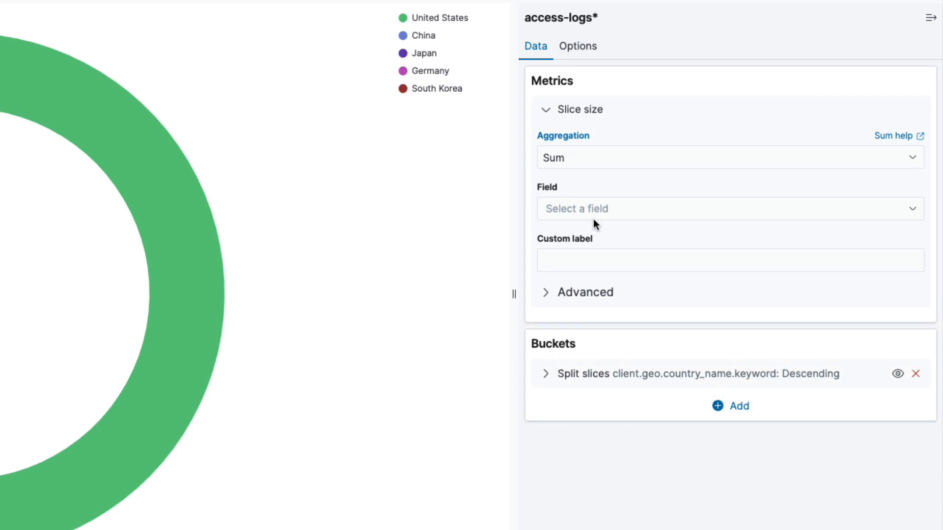
left_click(610, 211)
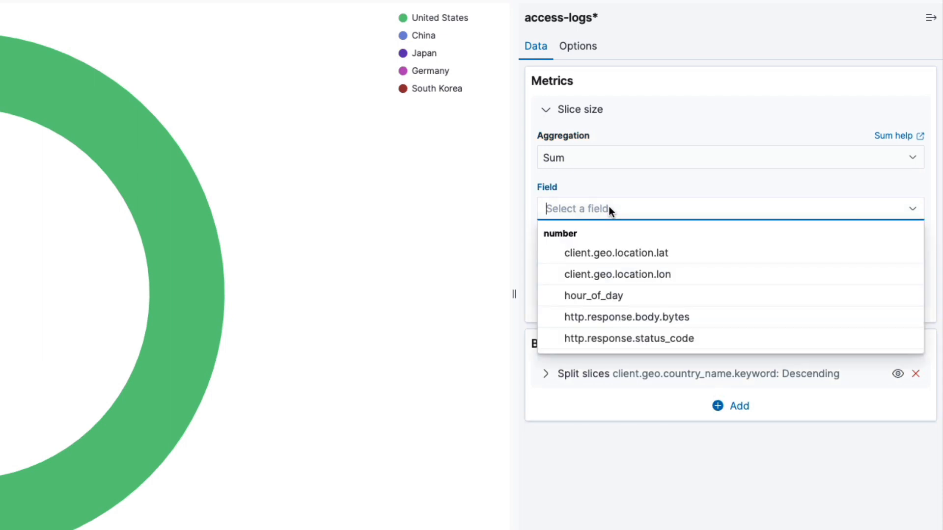
left_click(673, 317)
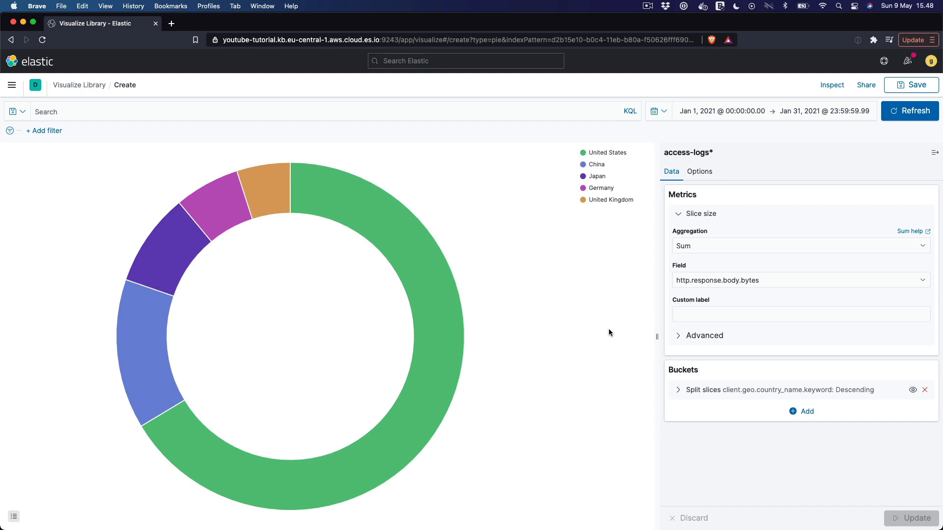
Turn off the Donut setting and update the chart so it is drawn as a full pie.
left_click(699, 171)
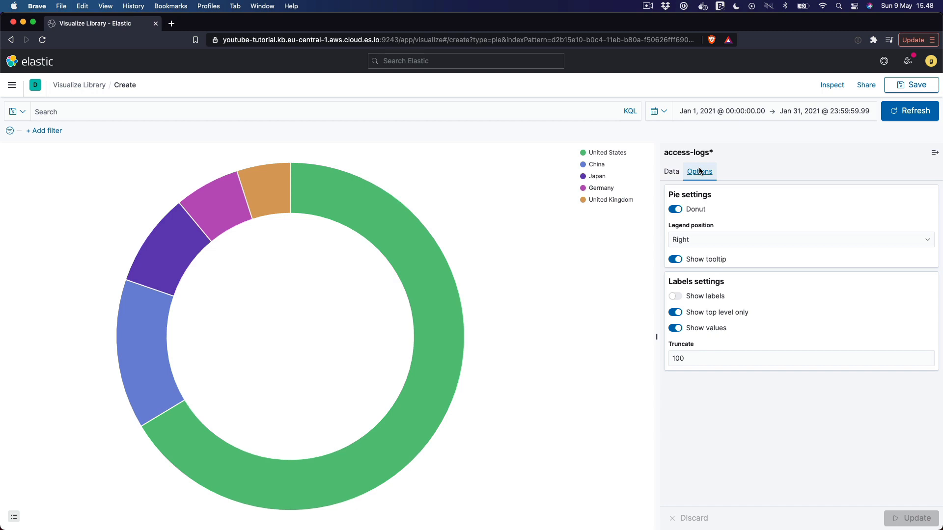
left_click(677, 210)
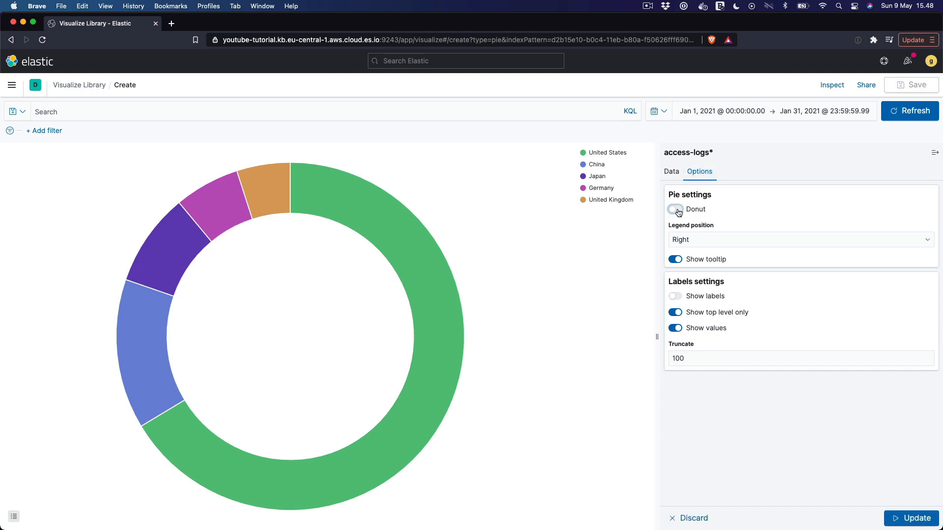
left_click(917, 518)
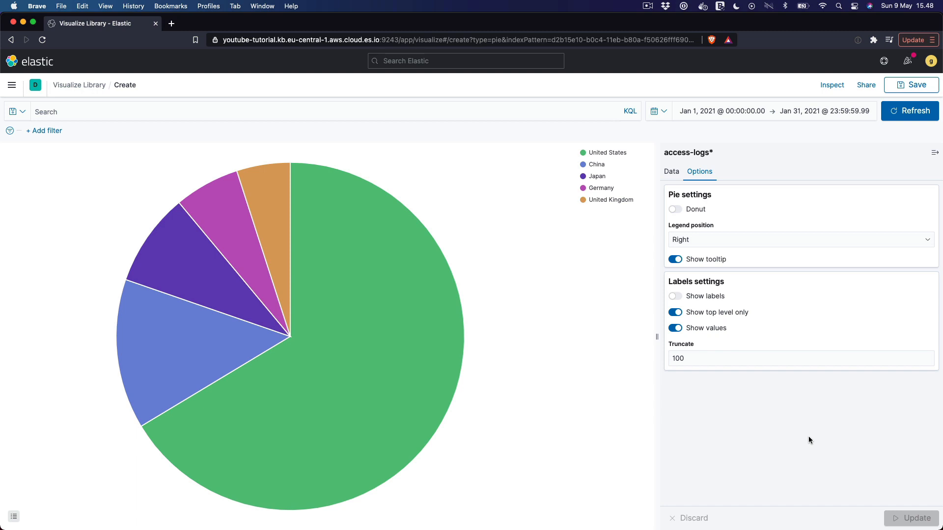
Save the pie visualization to the library as "Top countries (bytes)" without adding it to a dashboard.
left_click(917, 86)
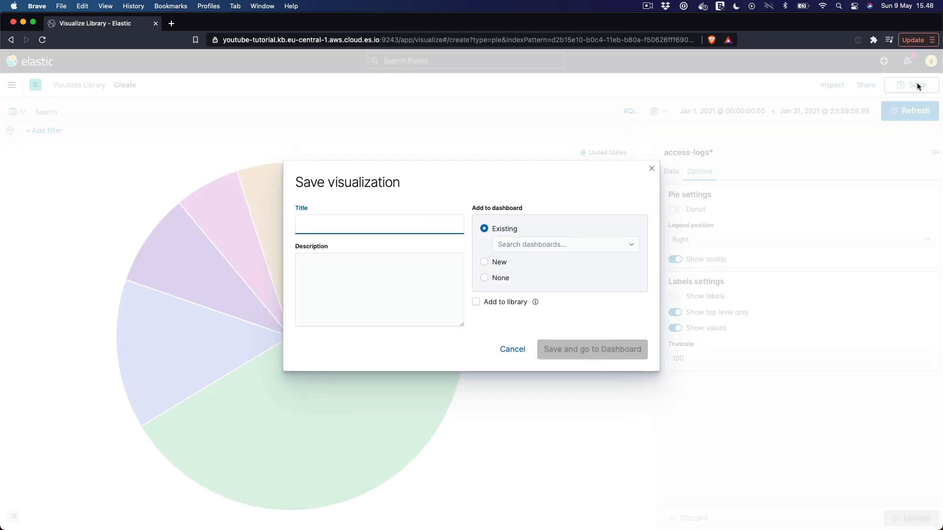
type("Top countries (bytes)")
left_click(501, 279)
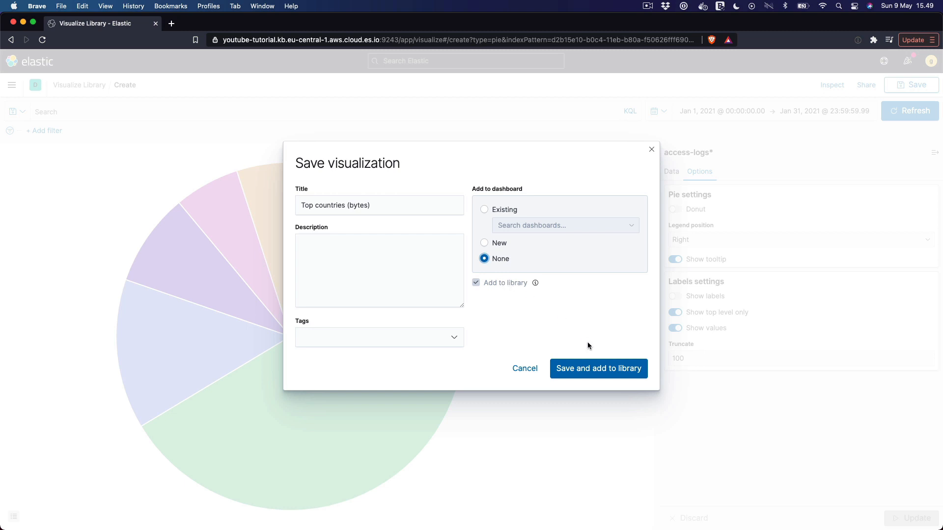
left_click(601, 368)
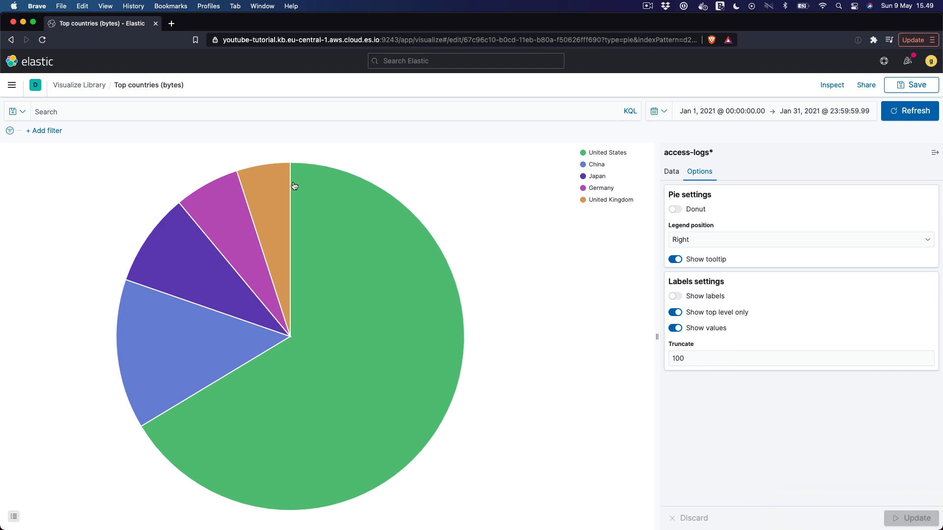
Return to the Visualize Library and create an aggregation-based area visualization with access-logs* as its source.
left_click(83, 88)
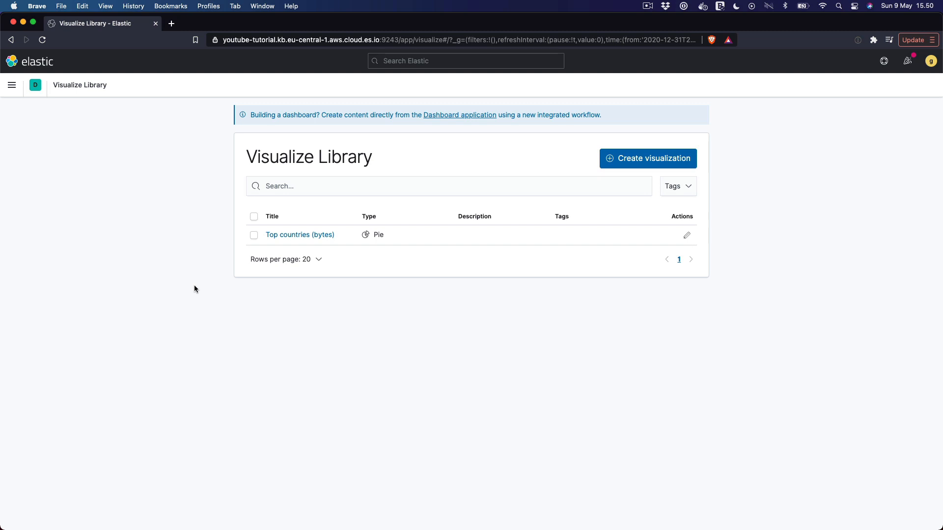
left_click(652, 159)
left_click(399, 344)
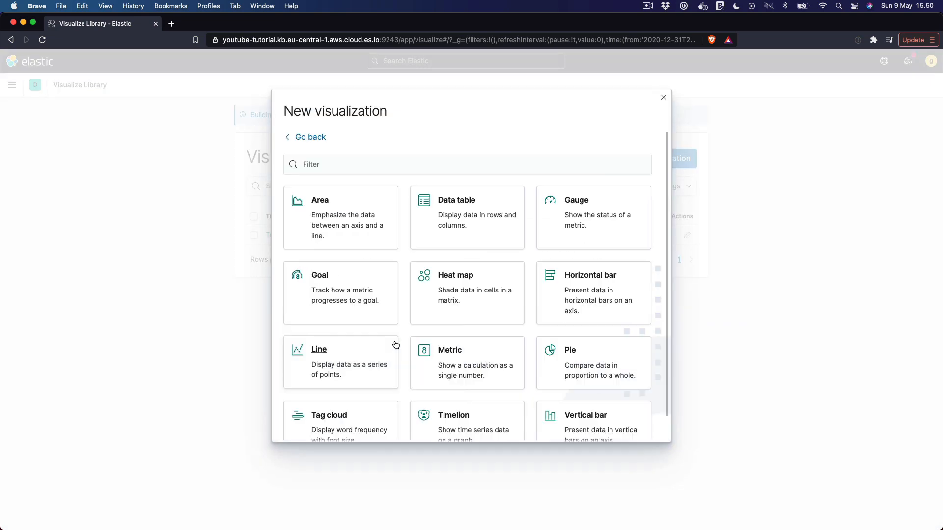
left_click(339, 211)
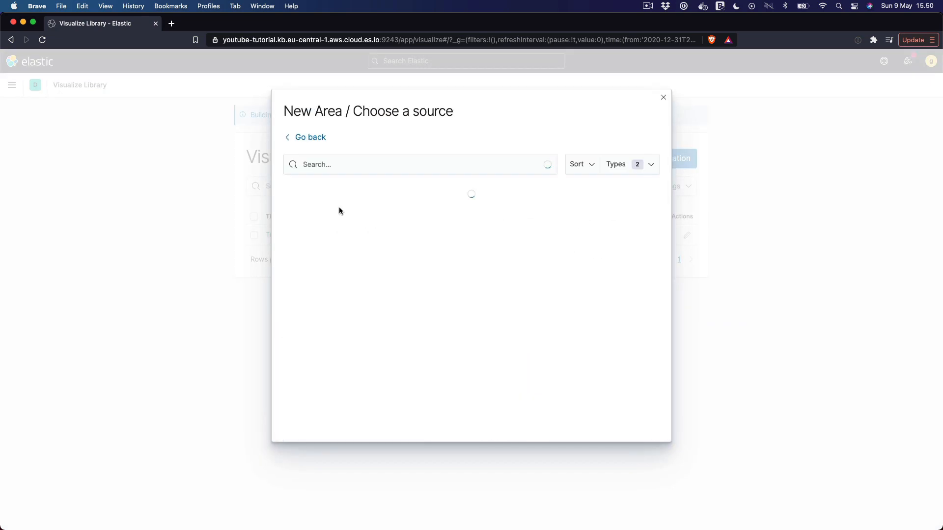
left_click(329, 187)
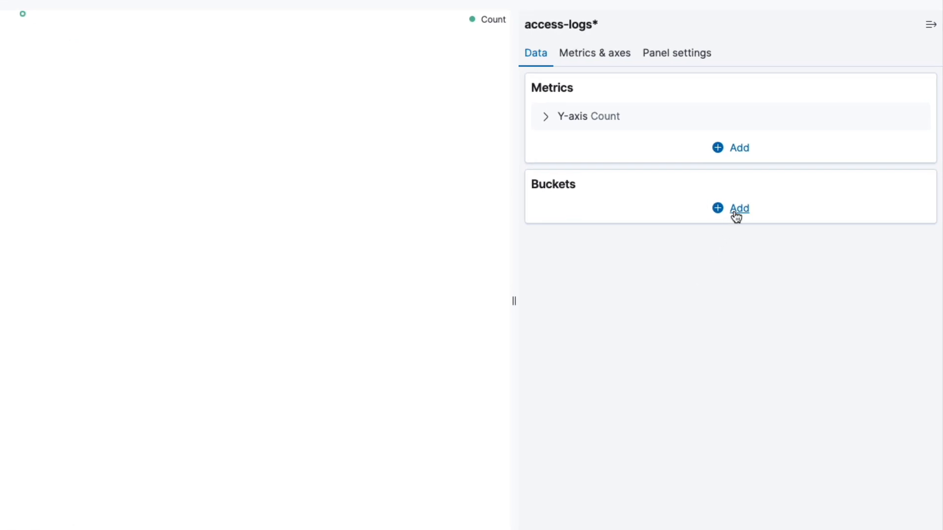
left_click(737, 211)
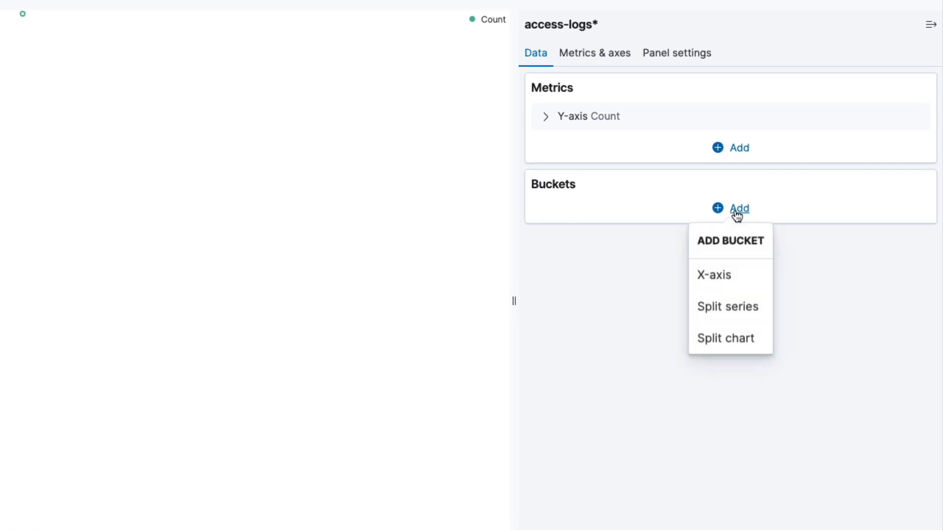
left_click(715, 278)
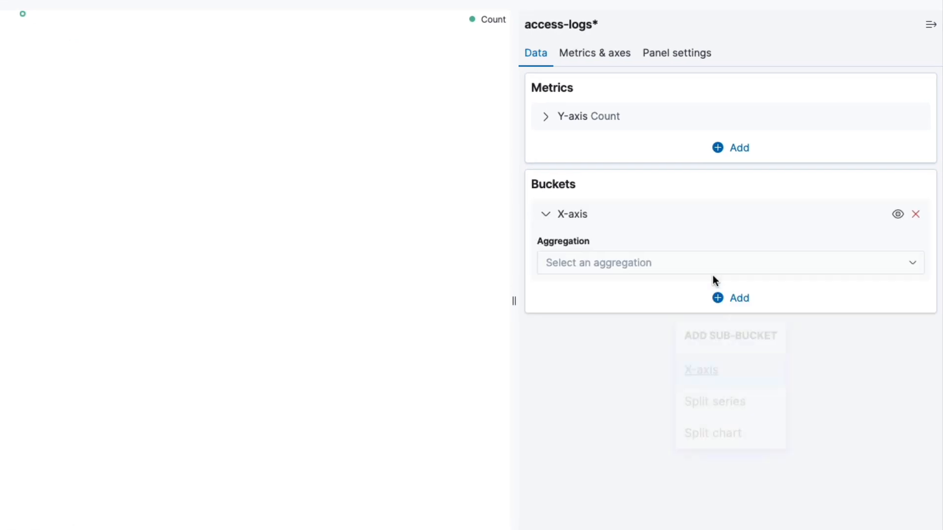
left_click(687, 225)
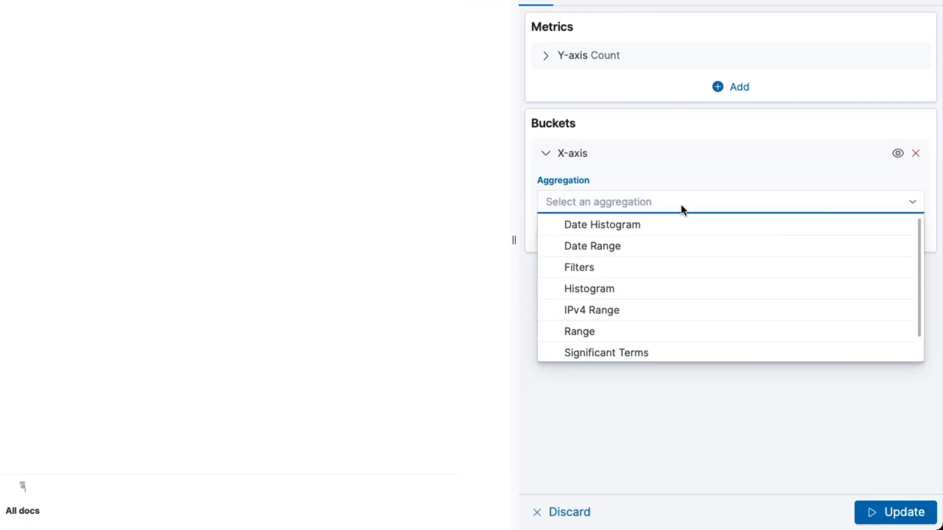
left_click(653, 247)
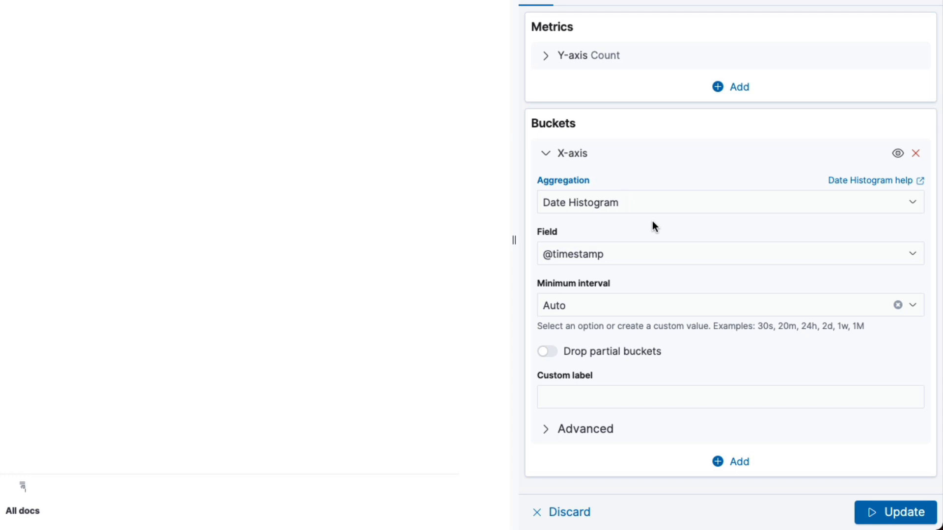
left_click(685, 309)
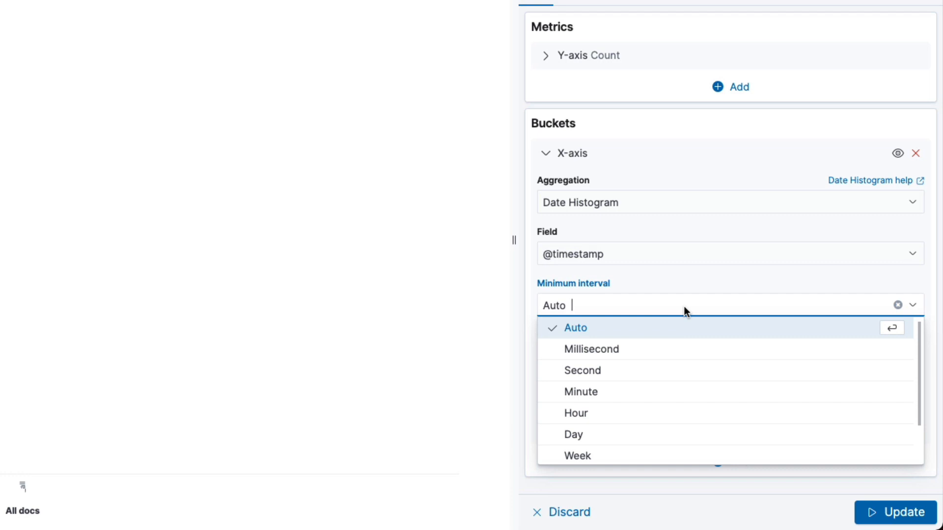
left_click(547, 154)
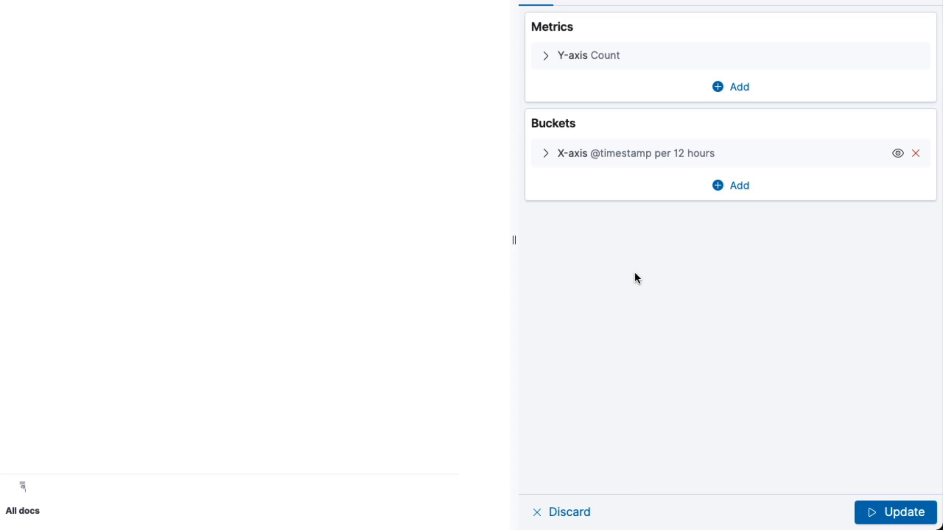
left_click(899, 514)
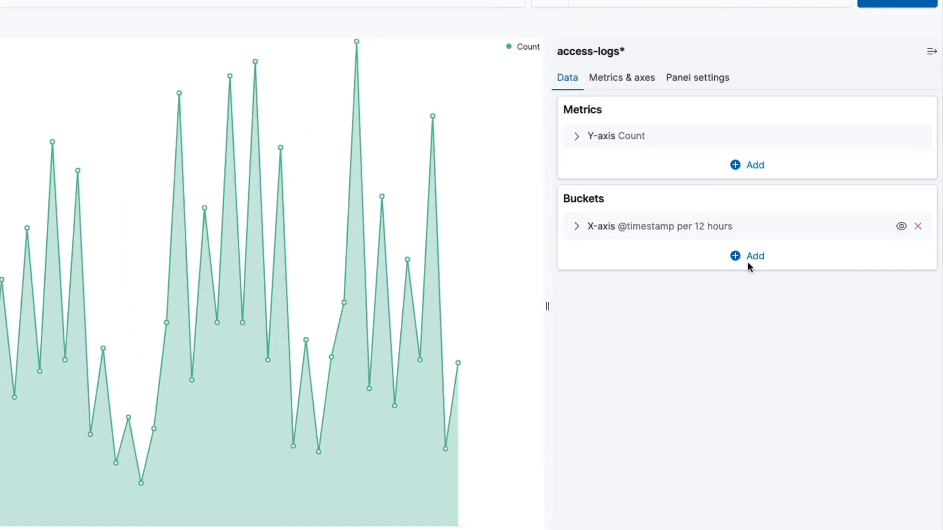
Add a Split series sub-bucket to the area chart with the Terms aggregation.
left_click(803, 302)
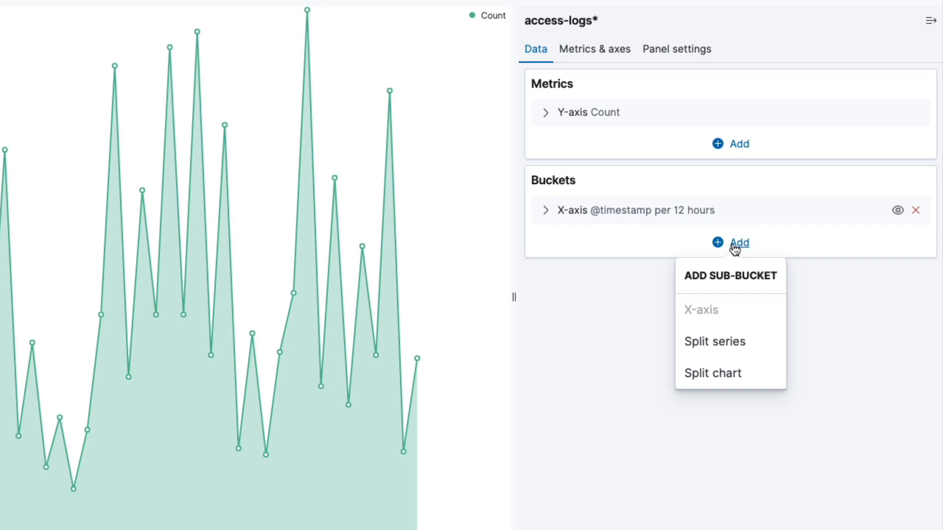
left_click(732, 343)
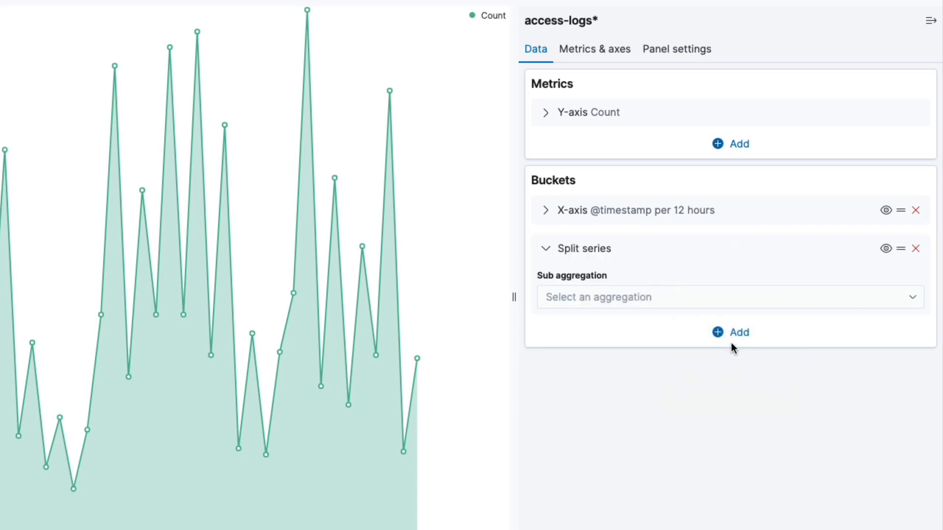
left_click(656, 298)
scroll(639, 400, "down", 1)
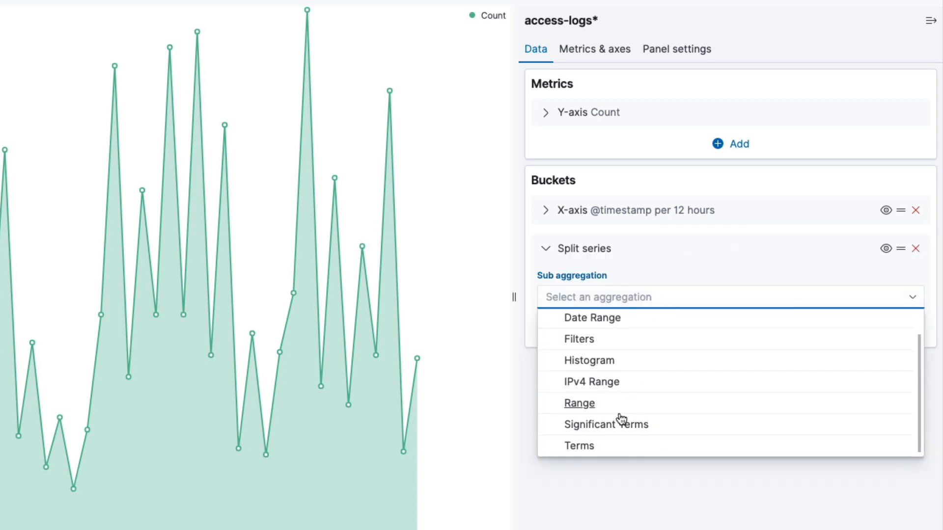
left_click(580, 446)
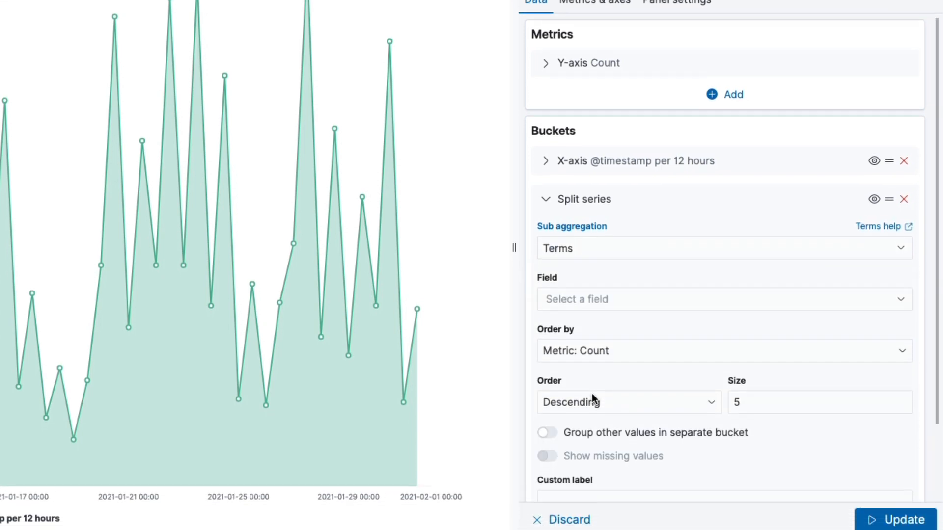
Set the Split series field to client.geo.country_name.keyword and update the area chart.
left_click(629, 290)
scroll(690, 391, "down", 2)
scroll(690, 391, "down", 7)
scroll(690, 387, "down", 2)
left_click(676, 378)
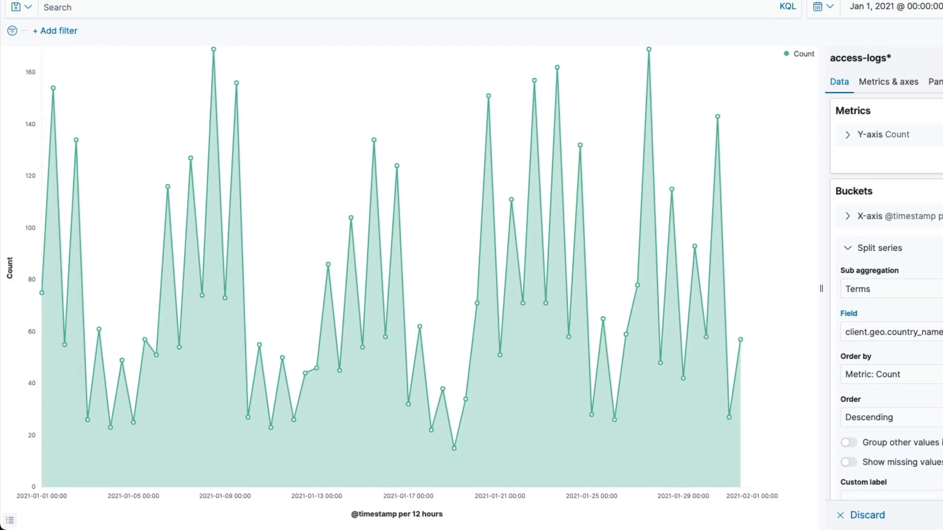
left_click(896, 513)
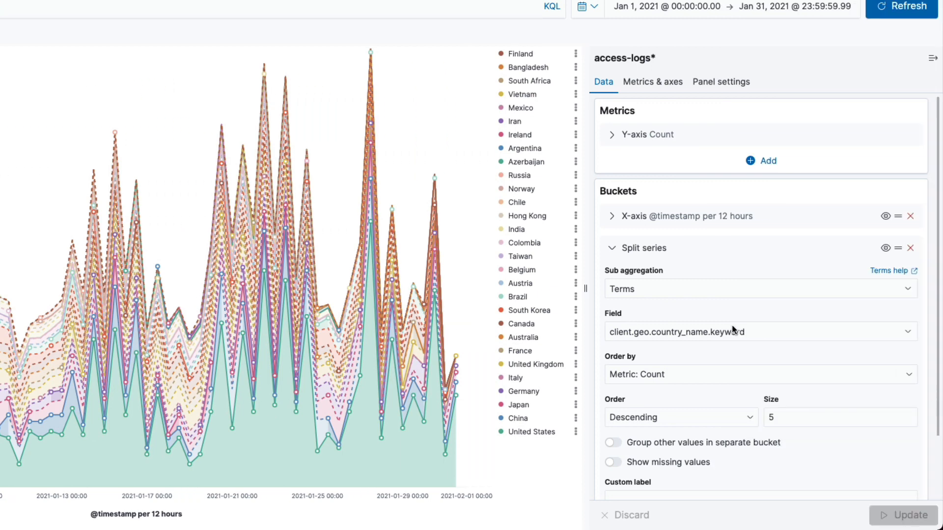
Reorder the buckets so Split series comes before the X-axis bucket, and update the area chart.
left_click(613, 248)
left_click_drag(909, 248, 908, 215)
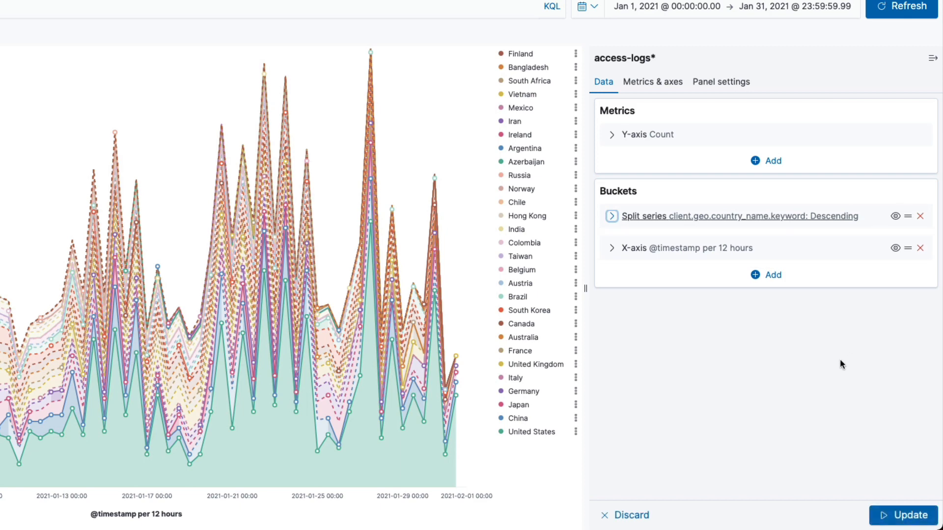
left_click(903, 515)
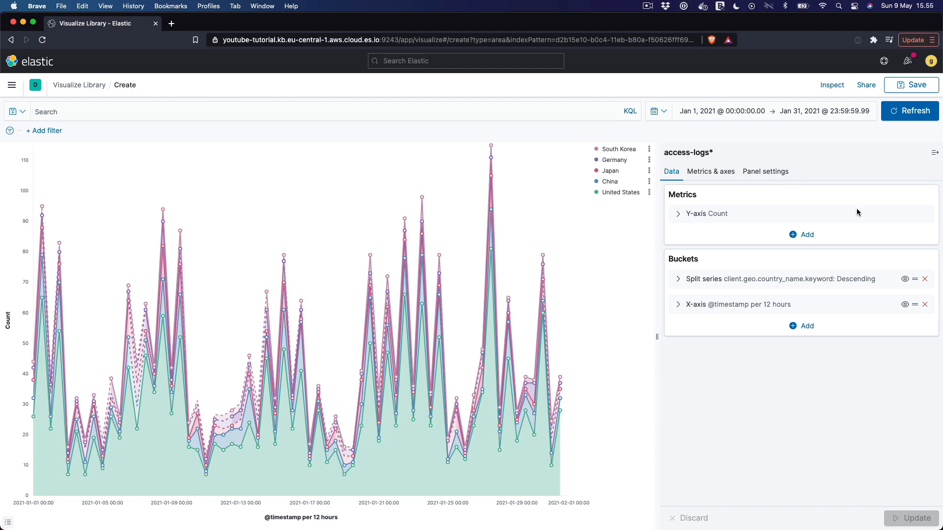
Save the area visualization to the library as "Top countries over time" without adding it to a dashboard.
left_click(912, 85)
type("Top countries over time")
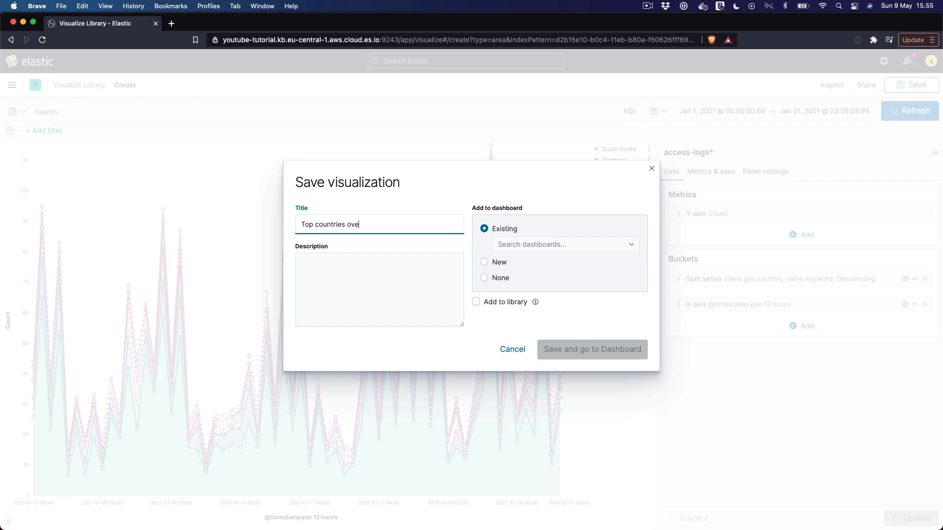
left_click(504, 279)
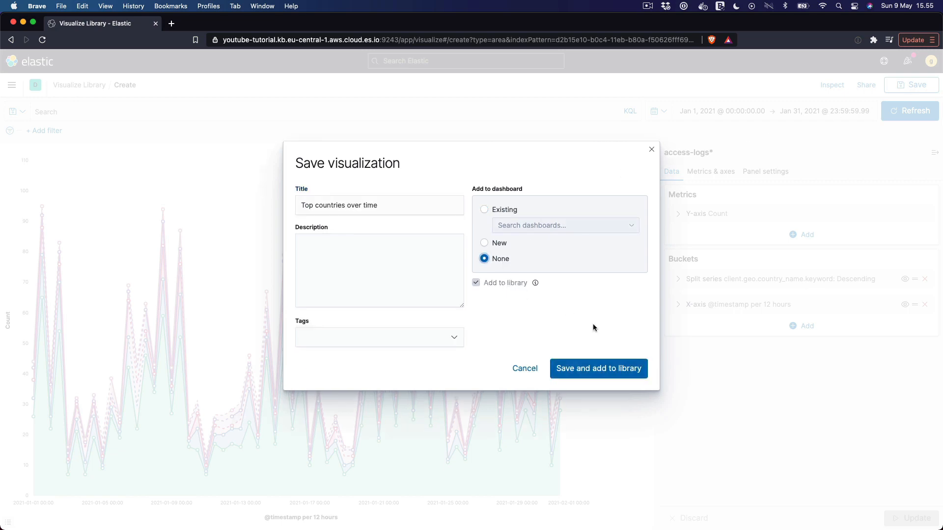
left_click(612, 370)
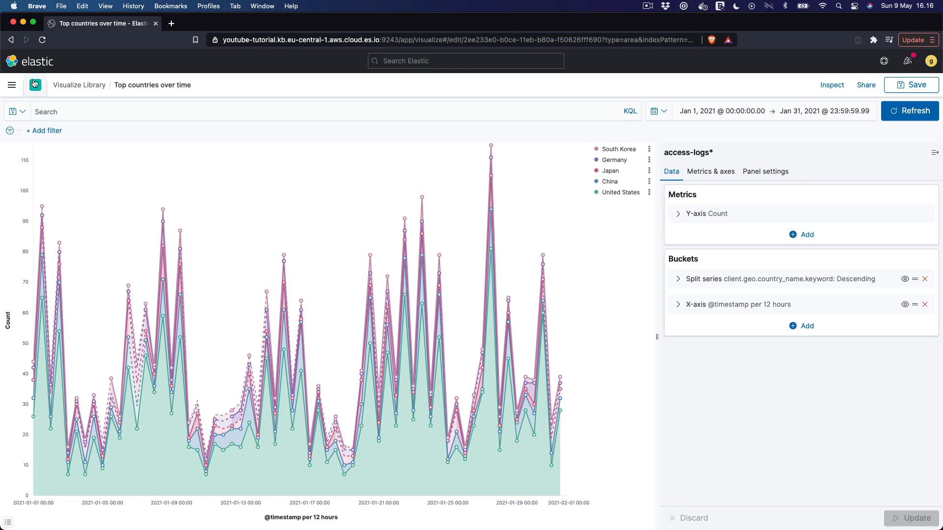
Leave the saved area visualization and create a new, empty dashboard.
left_click(12, 85)
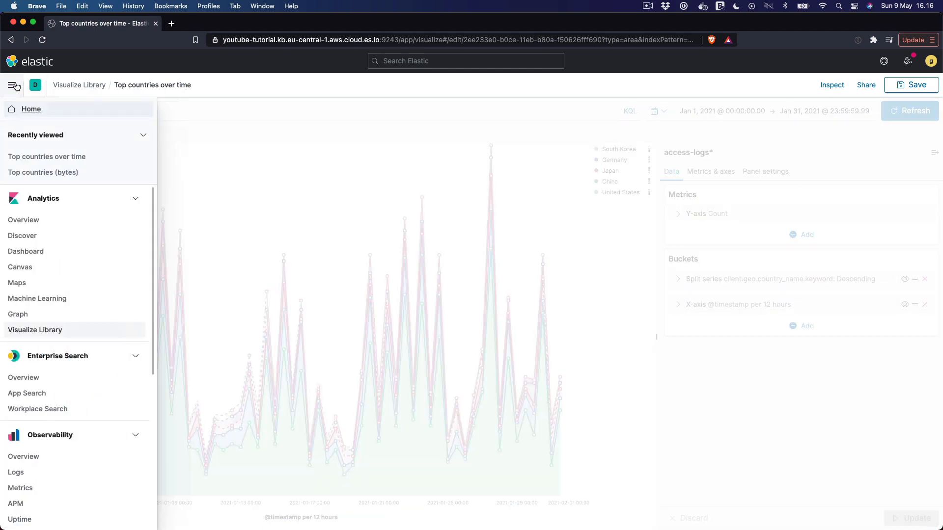
left_click(36, 251)
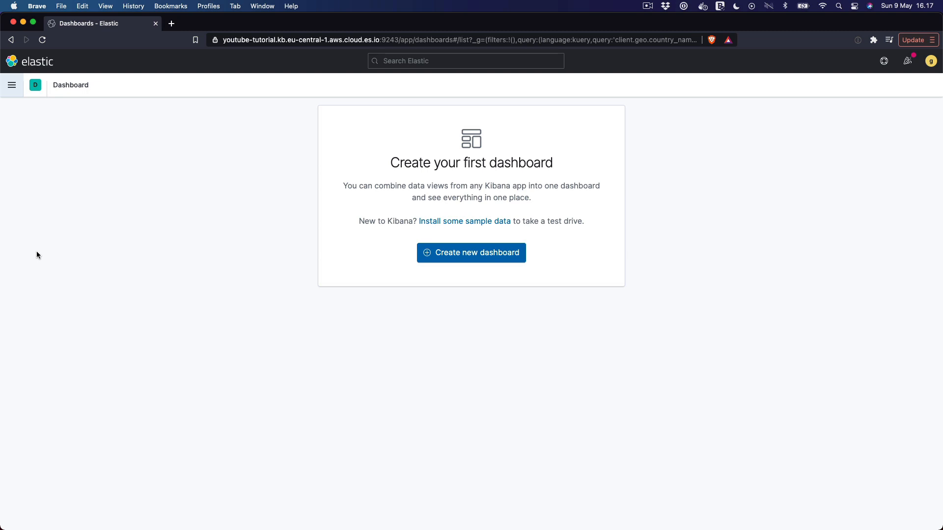
left_click(451, 256)
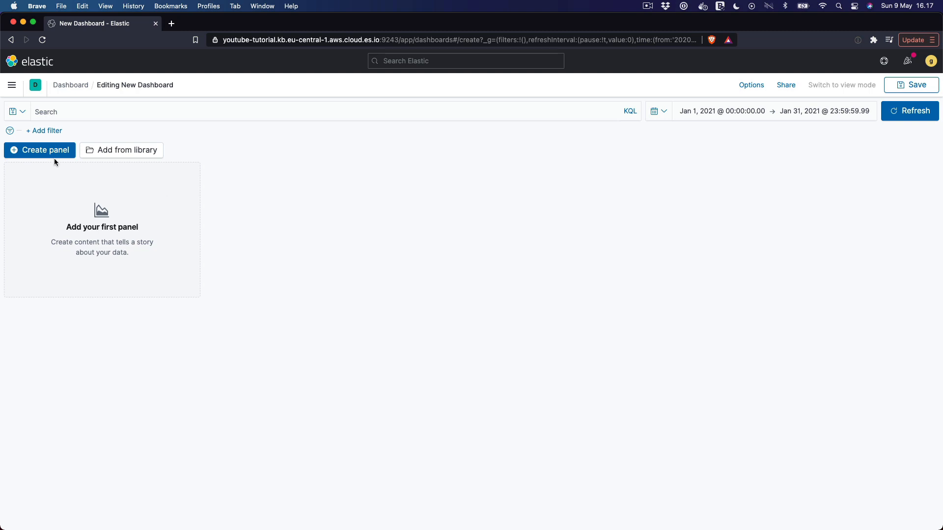
left_click(45, 148)
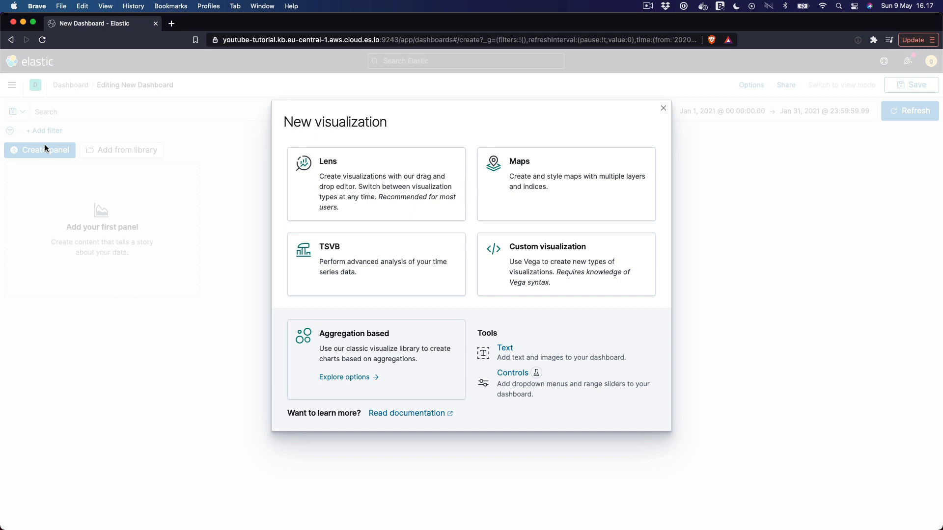
left_click(663, 109)
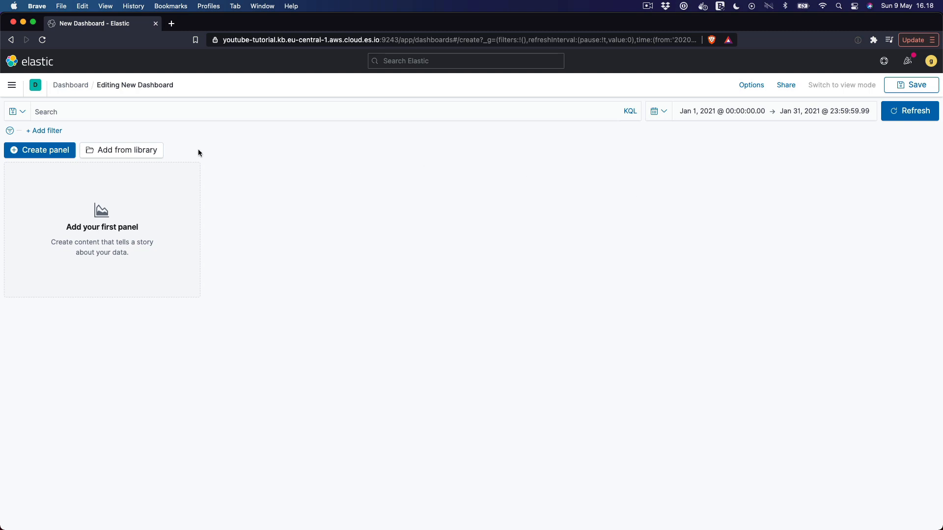
Add the saved "Top countries over time" visualization from the library to the dashboard.
left_click(144, 150)
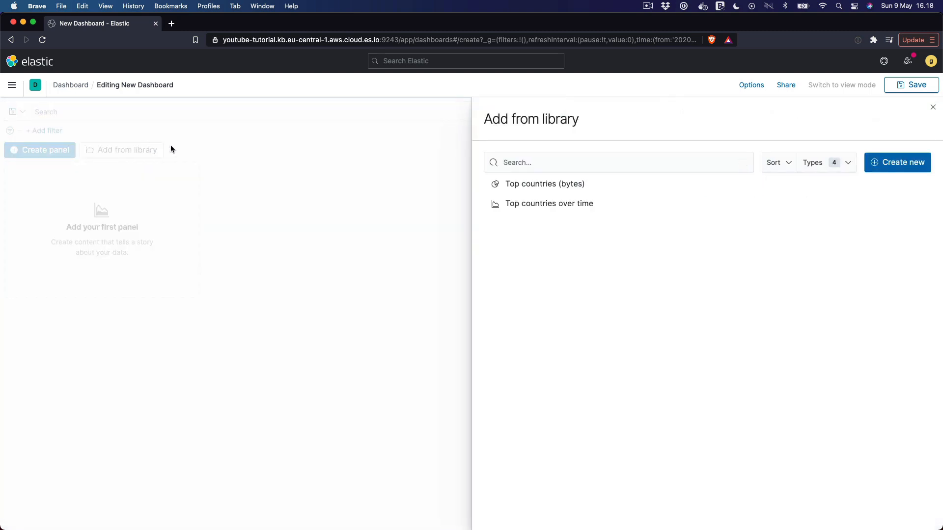
left_click(556, 205)
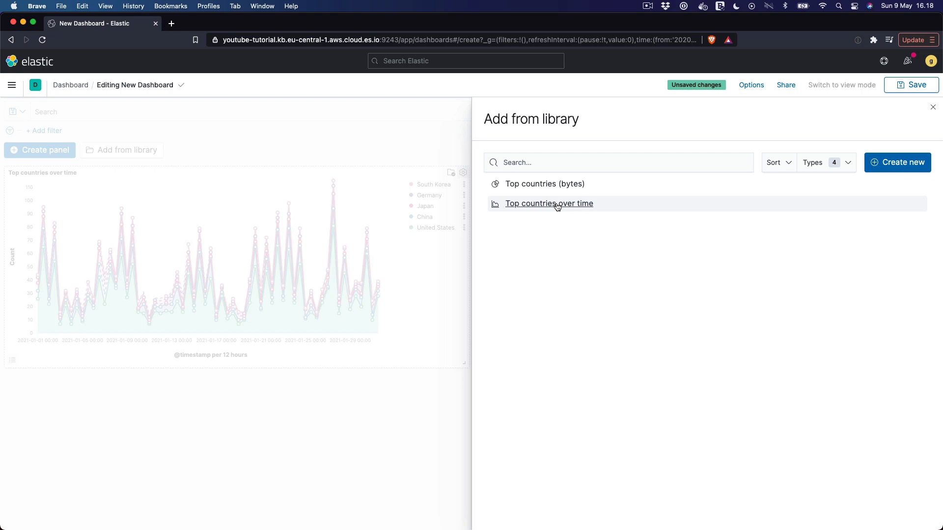
left_click(933, 107)
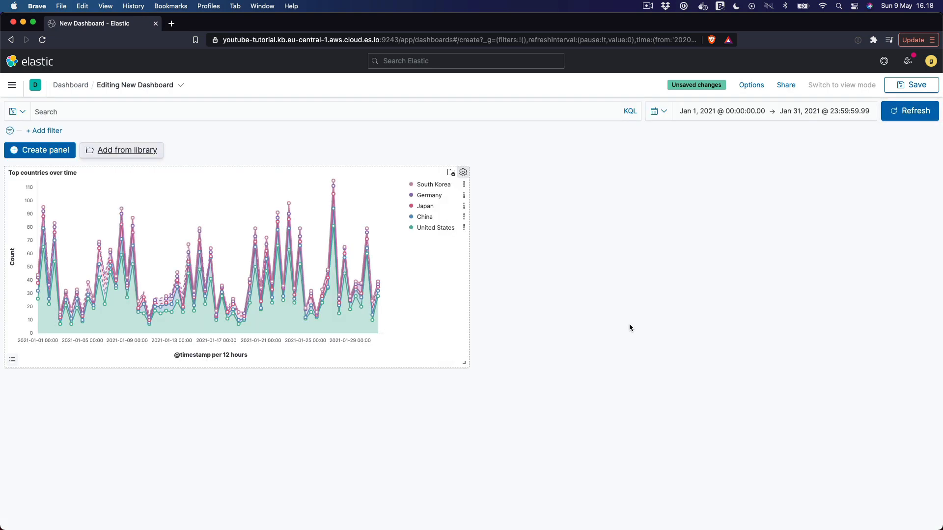
Enlarge the "Top countries over time" panel to the dashboard's full width and hide its legend.
left_click_drag(464, 363, 925, 385)
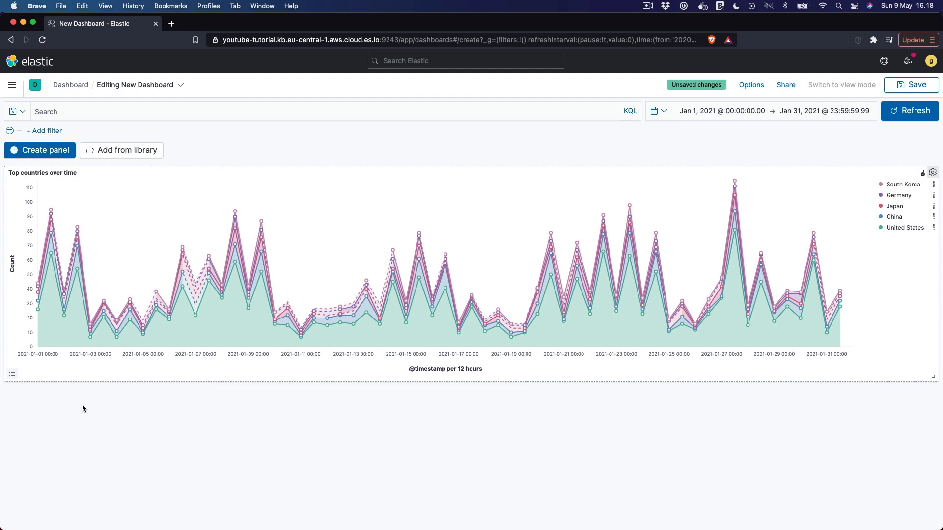
left_click(13, 373)
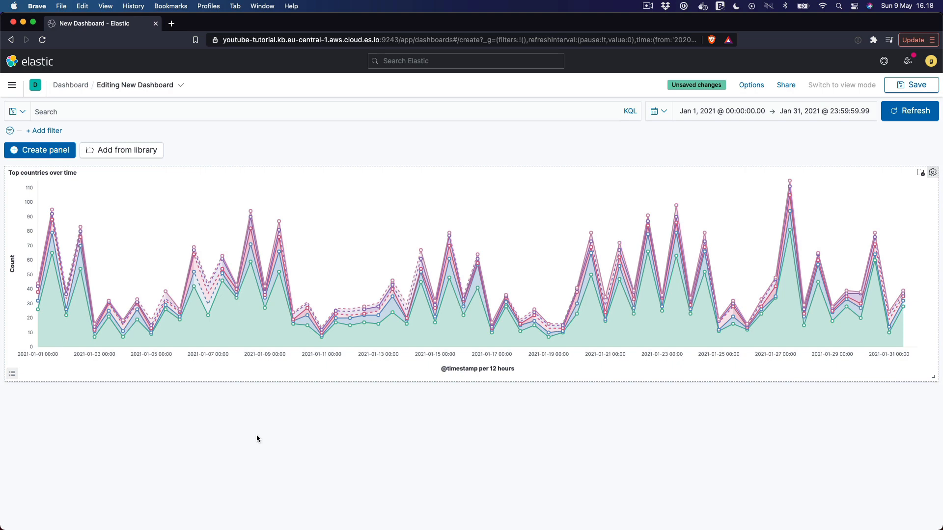
left_click(933, 172)
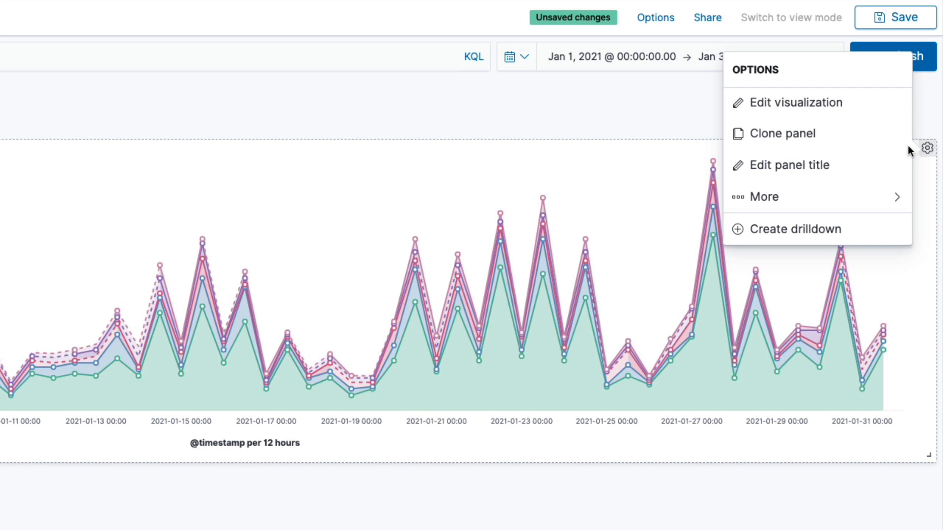
left_click(844, 197)
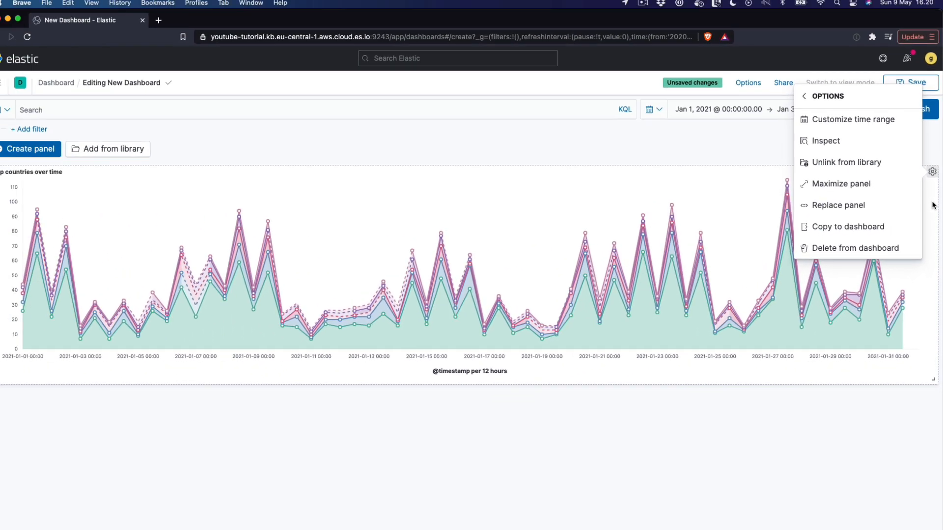
left_click(725, 143)
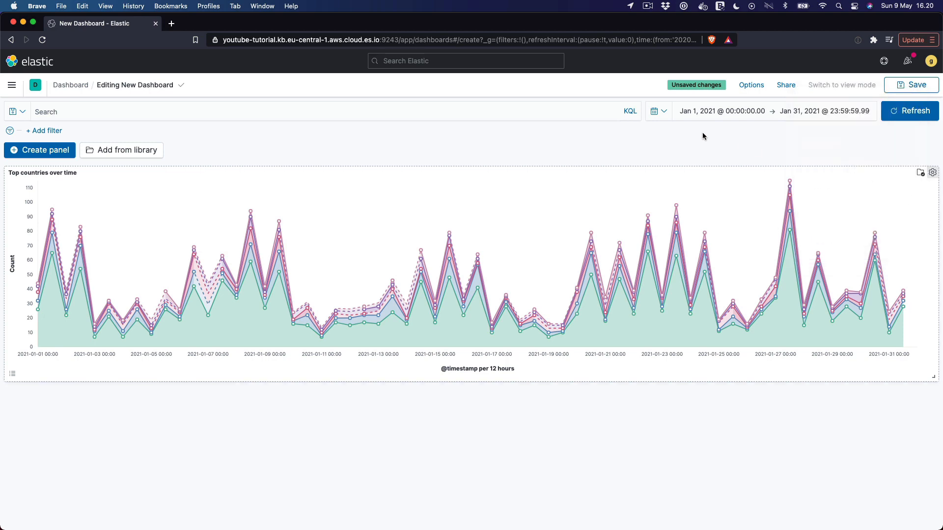
Add the saved "Top countries (bytes)" pie chart from the library and widen its panel to the dashboard's full width.
left_click(141, 153)
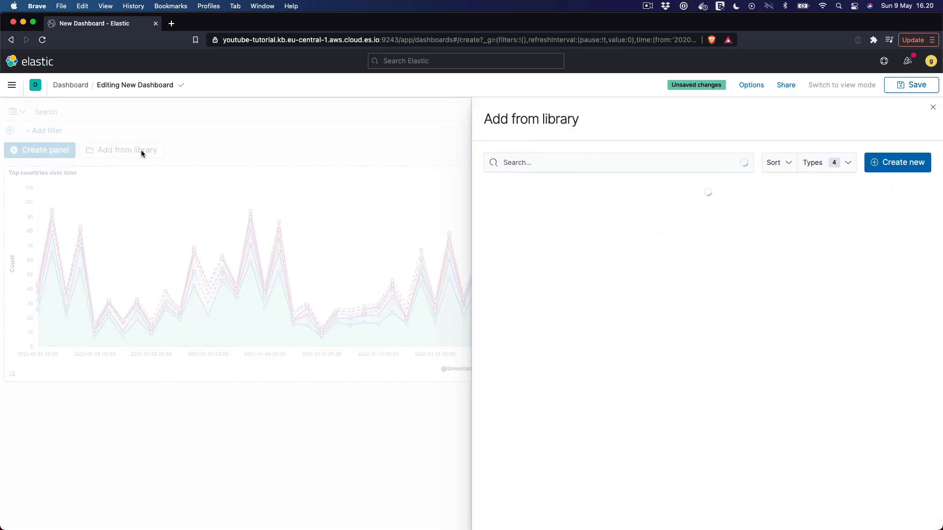
left_click(541, 185)
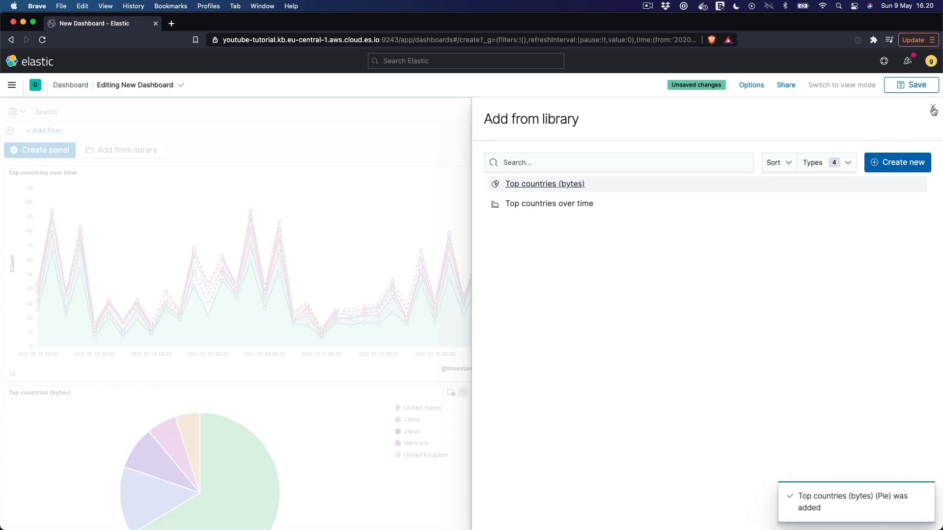
left_click(933, 107)
scroll(657, 276, "down", 3)
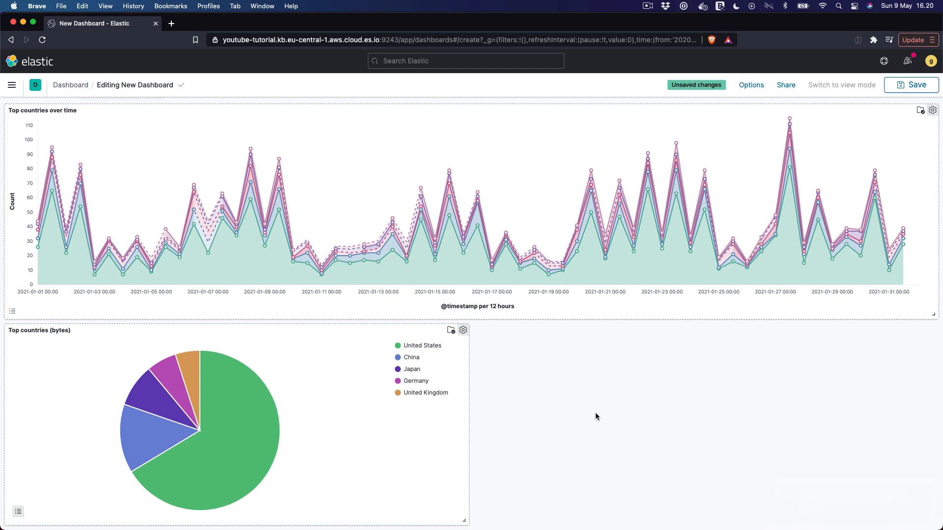
left_click_drag(464, 521, 935, 527)
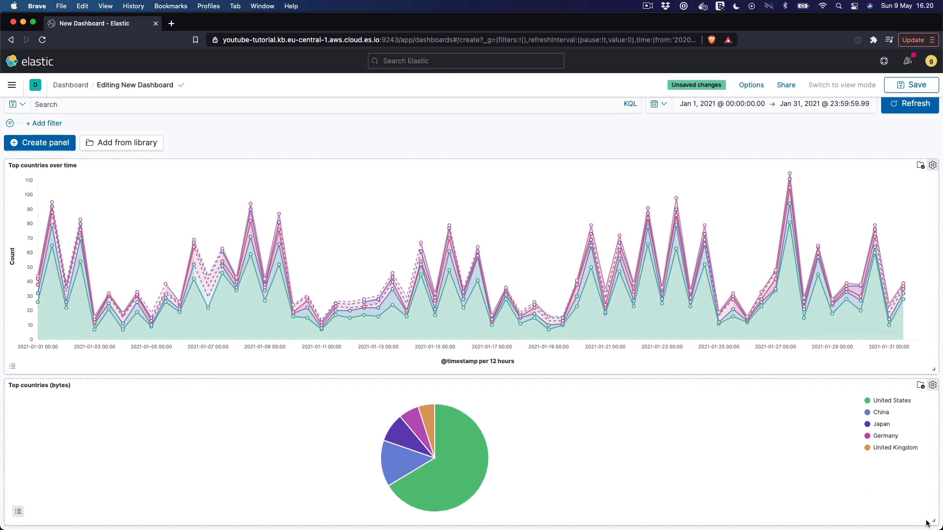
left_click_drag(933, 522, 935, 528)
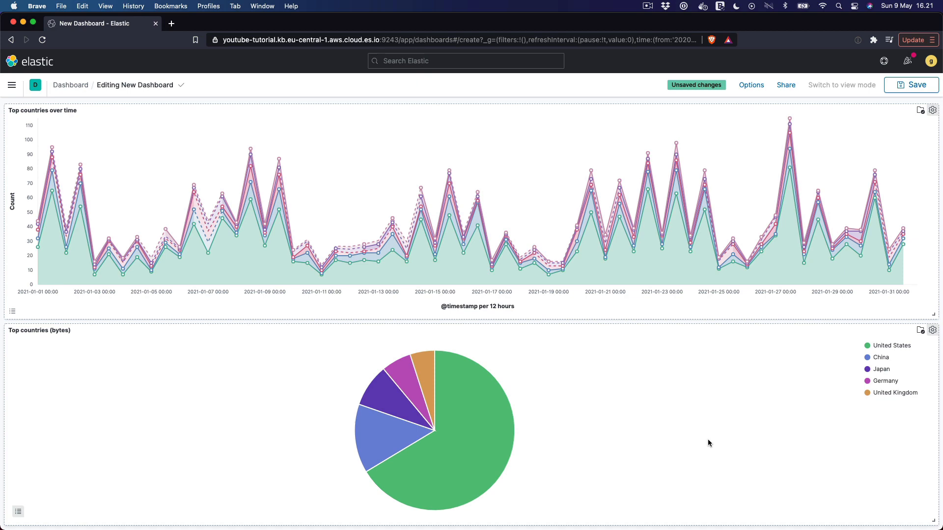
Save the dashboard with the title "Countries", without storing the time range.
left_click(911, 87)
type("Countries")
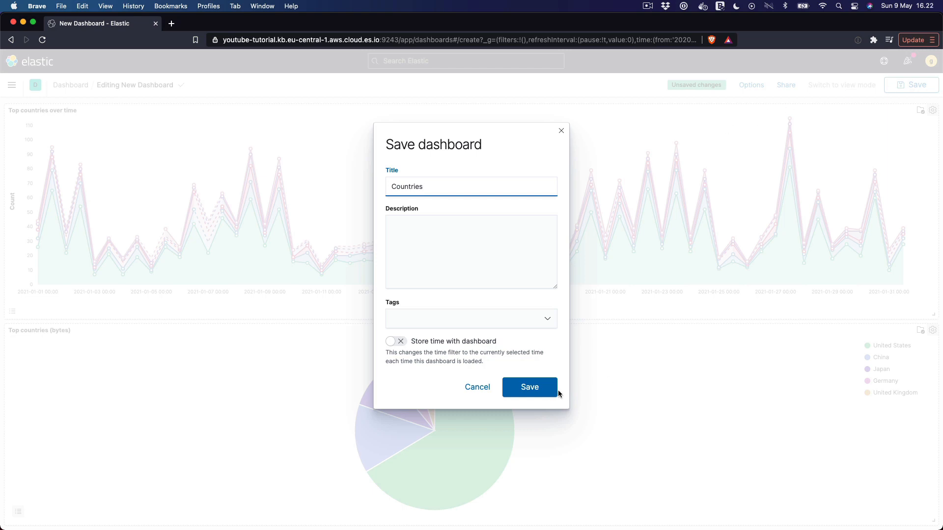
left_click(532, 392)
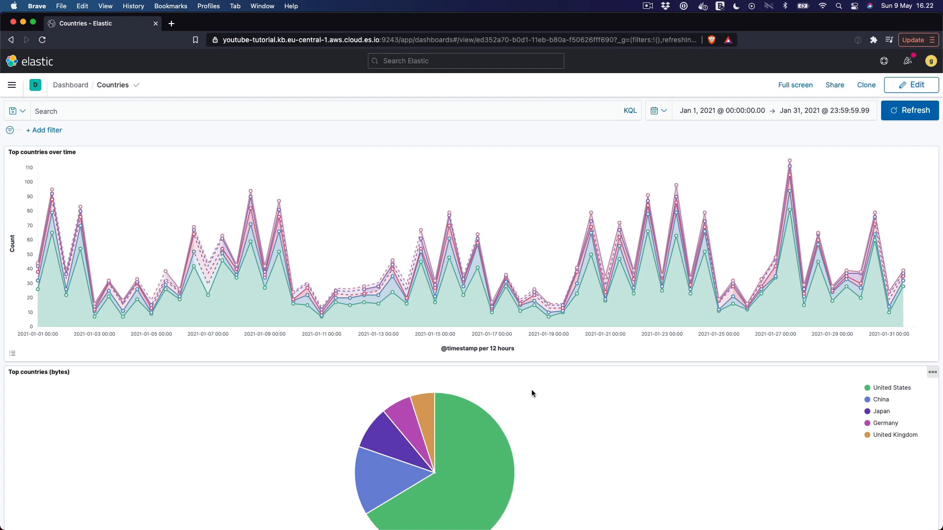
Filter the dashboard to United States through the pie chart, and narrow the area chart's time range to about Jan 5 – Jan 25, 2021.
scroll(524, 420, "down", 2)
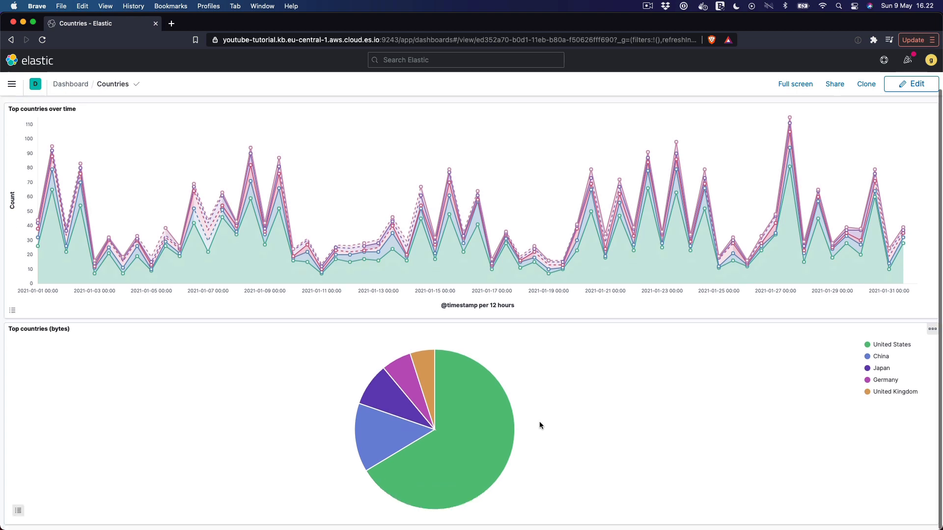
left_click(467, 420)
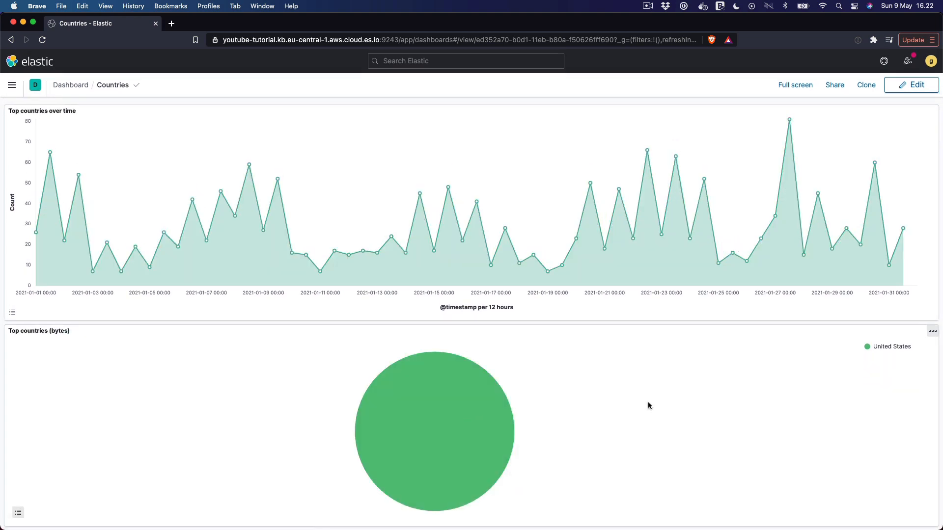
scroll(647, 402, "up", 2)
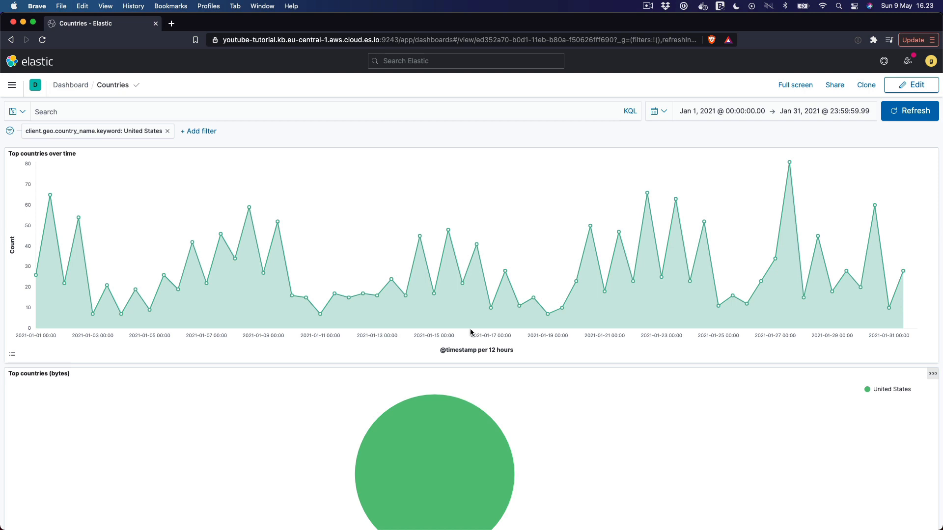
left_click_drag(172, 213, 721, 205)
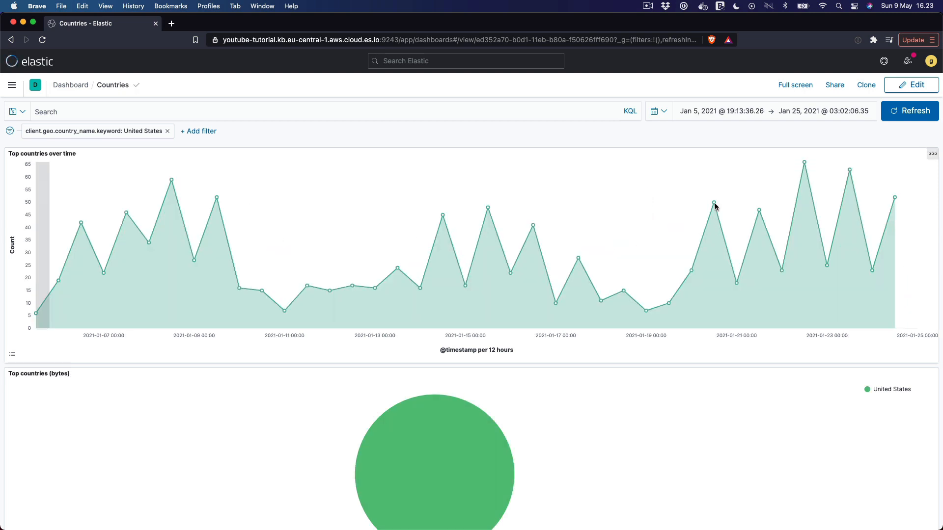